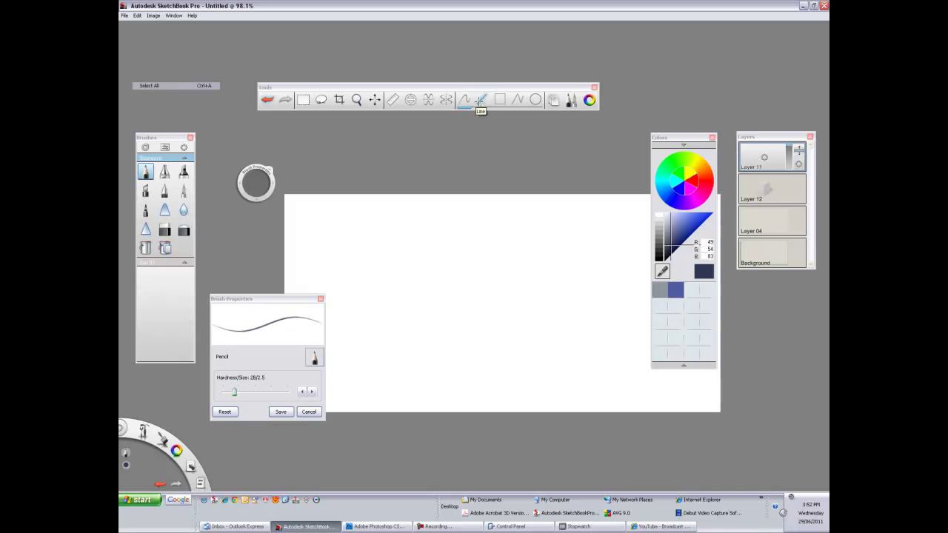
Draw four overlapping straight pencil lines that outline the right face of a cube in perspective
left_click_drag(545, 357, 545, 359)
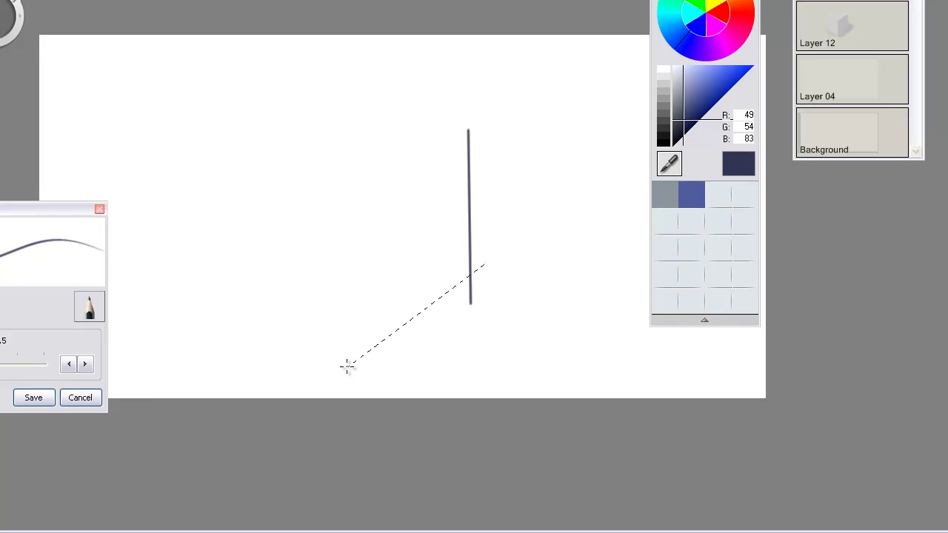
left_click(348, 366, "shift")
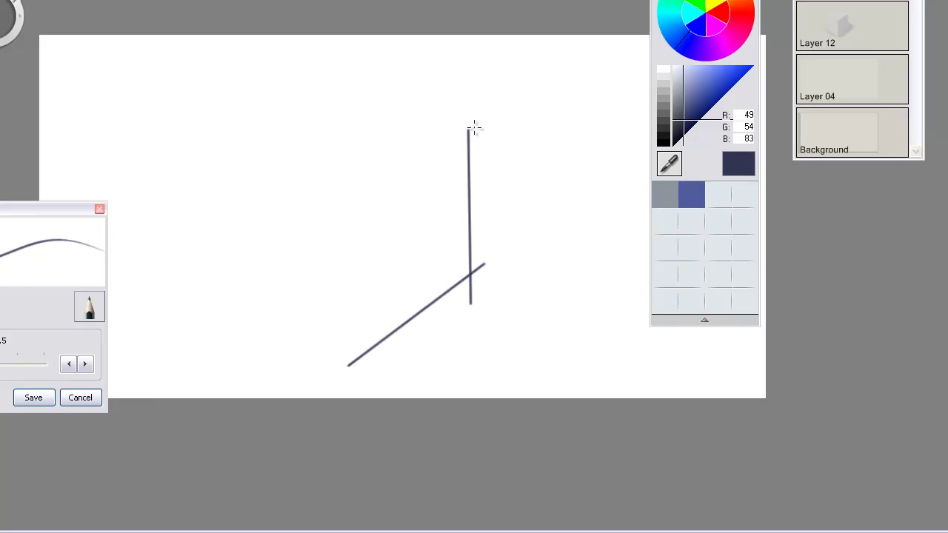
left_click(353, 185, "shift")
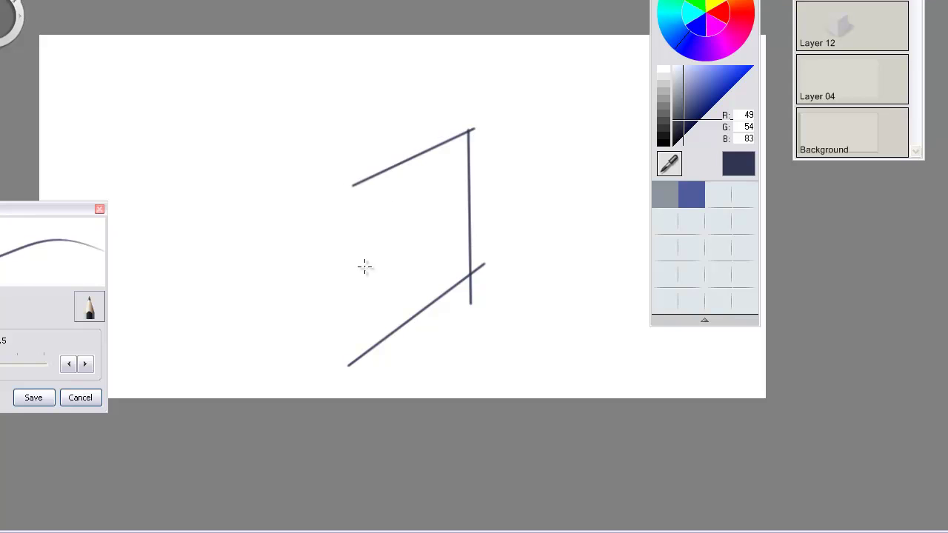
left_click(378, 354, "shift")
Complete the cube outline with straight pencil lines for the edges of its left and top faces
left_click(210, 132, "shift")
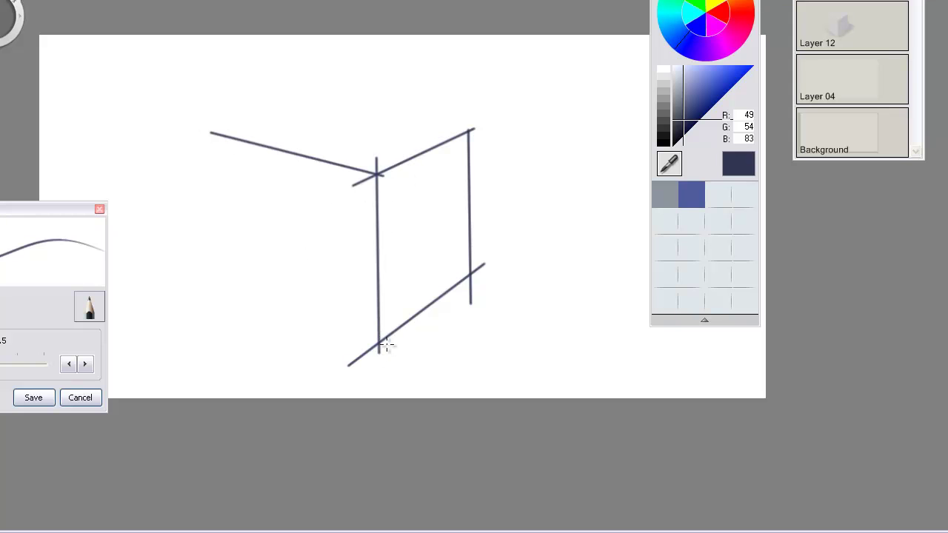
left_click(207, 268, "shift")
left_click(311, 97, "shift")
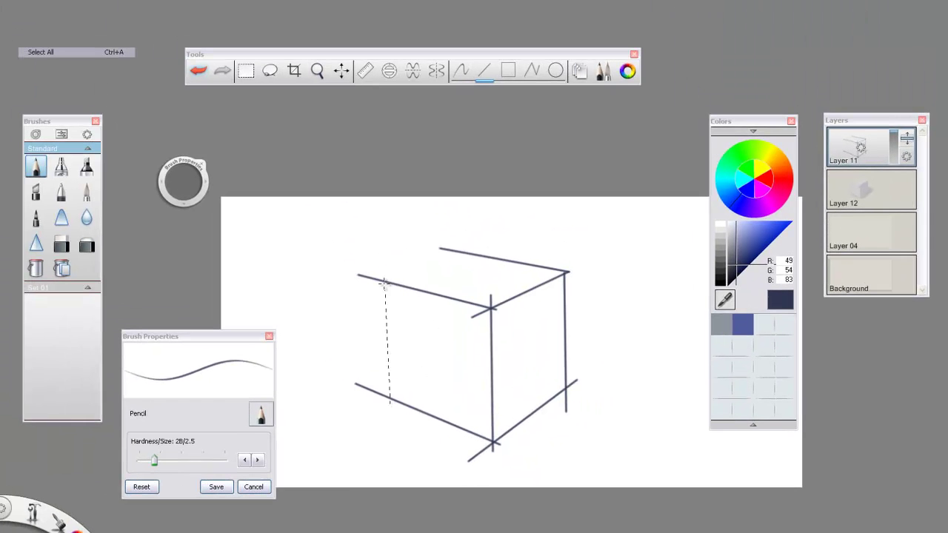
left_click(384, 282, "shift")
left_click(472, 254, "shift")
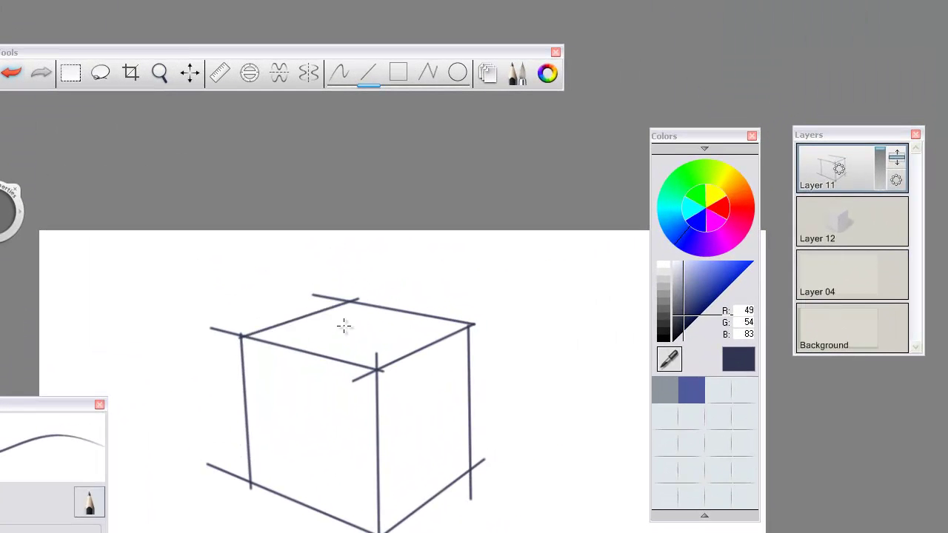
Lower the opacity of the line sketch on Layer 11 to faint grey and add a new layer beneath it
left_click(839, 171)
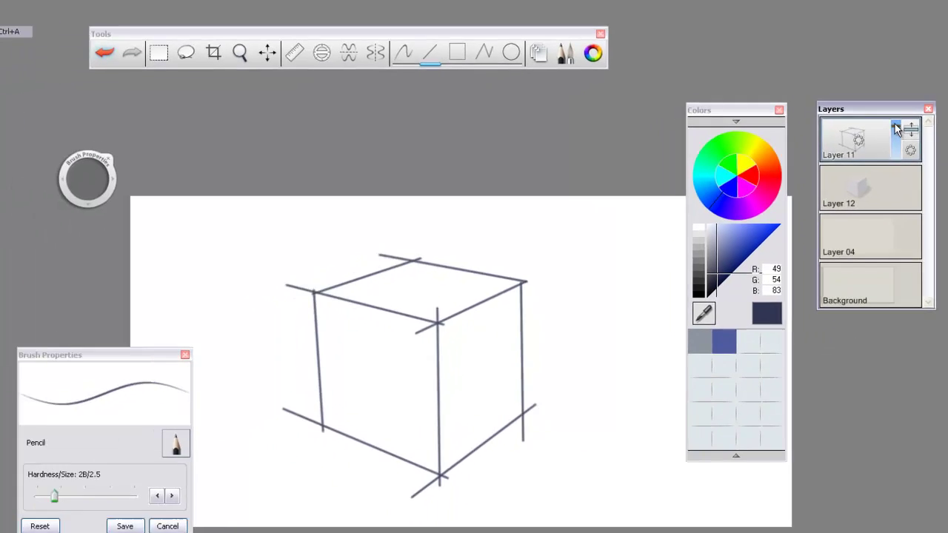
left_click_drag(880, 149, 880, 182)
left_click_drag(879, 111, 910, 163)
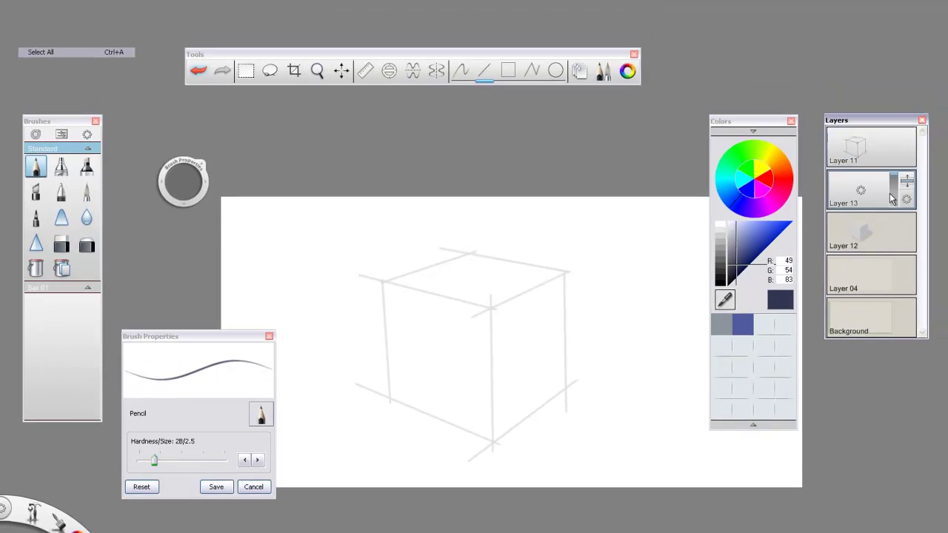
Paint the cube's right face in medium blue (139, 148, 192) with the Chisel Tip Pen at size 15.4
left_click(36, 191)
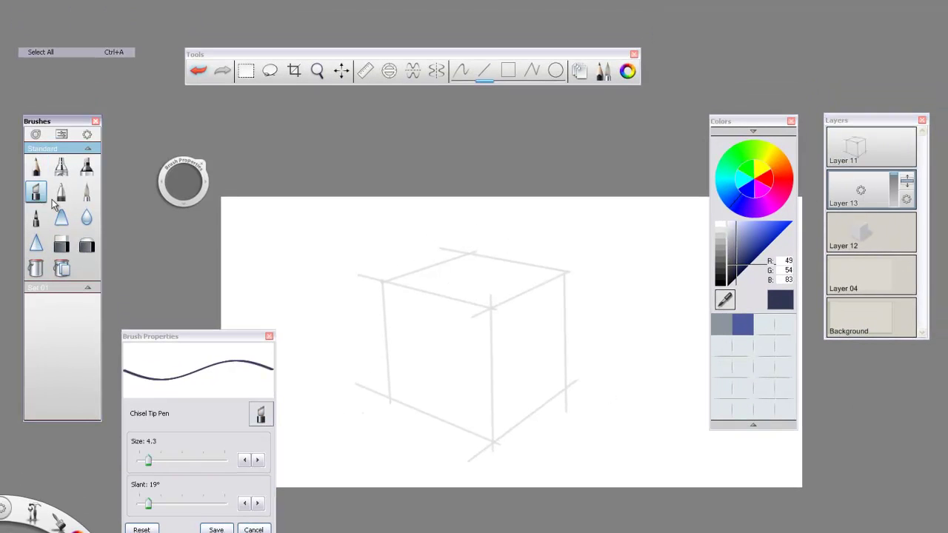
left_click(741, 238)
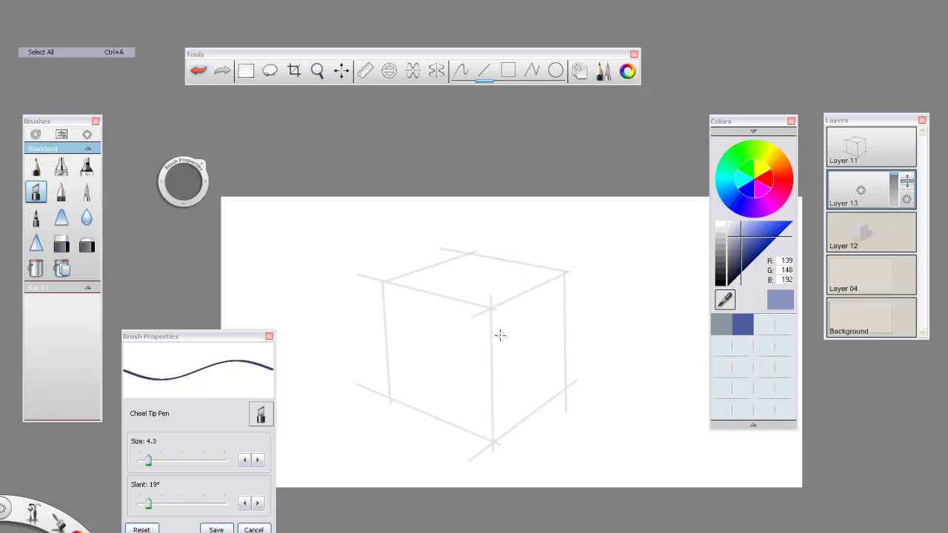
left_click_drag(183, 182, 296, 197)
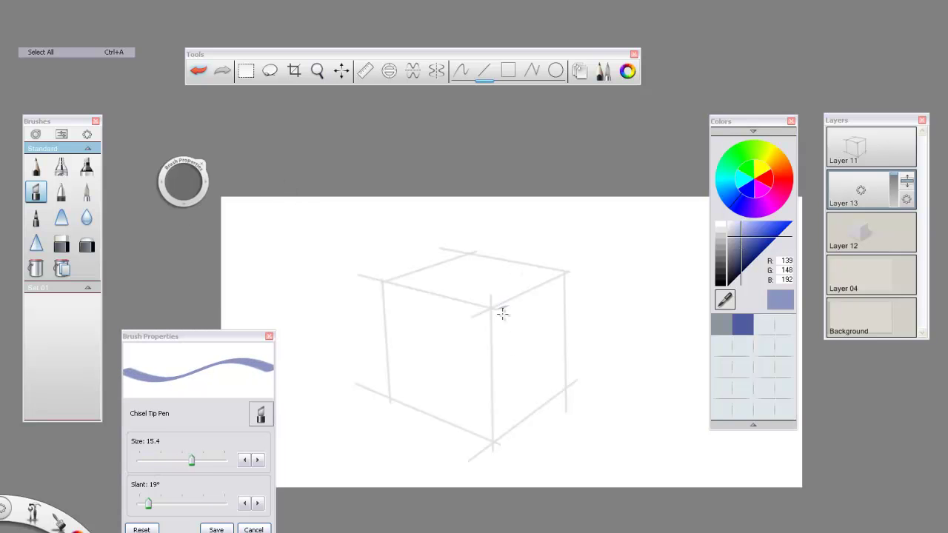
left_click_drag(506, 420, 505, 424)
left_click(462, 73)
mouse_move(502, 309)
left_mouse_down()
mouse_move(502, 340)
mouse_move(517, 308)
left_mouse_up()
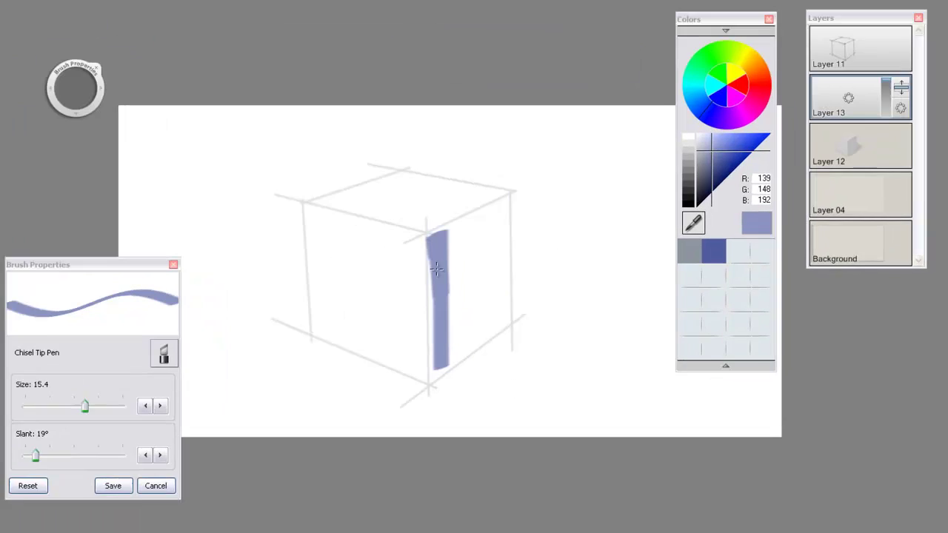
mouse_move(411, 173)
left_mouse_down()
mouse_move(443, 222)
mouse_move(466, 148)
mouse_move(455, 259)
mouse_move(408, 289)
mouse_move(389, 262)
mouse_move(450, 283)
left_mouse_up()
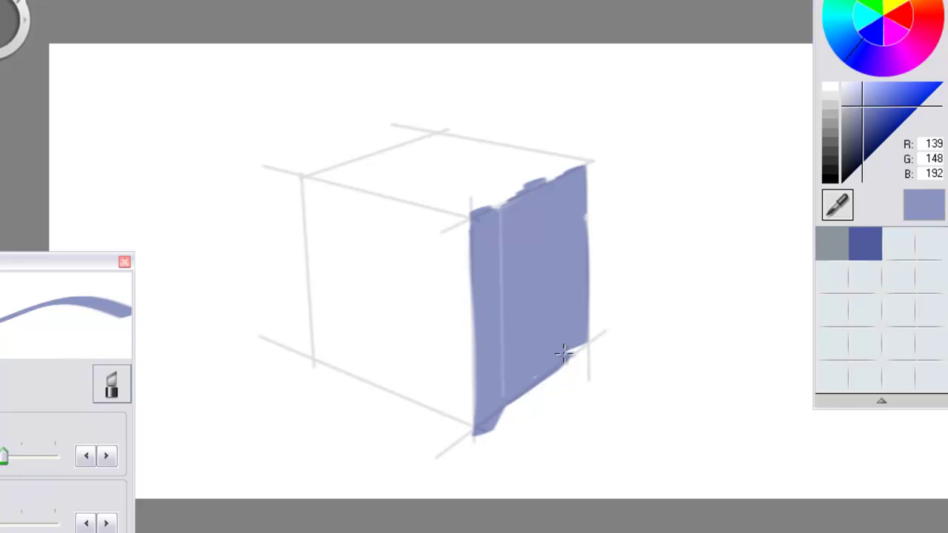
mouse_move(563, 354)
left_mouse_down()
mouse_move(557, 205)
mouse_move(485, 388)
left_mouse_up()
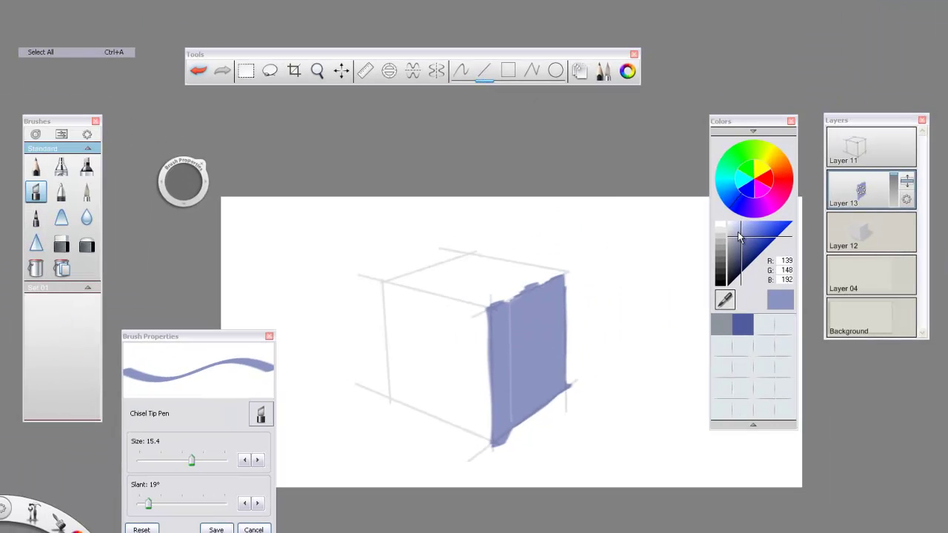
Paint the cube's left face in lighter blue (185, 191, 220) with the Chisel Tip Pen
left_click_drag(738, 235, 729, 223)
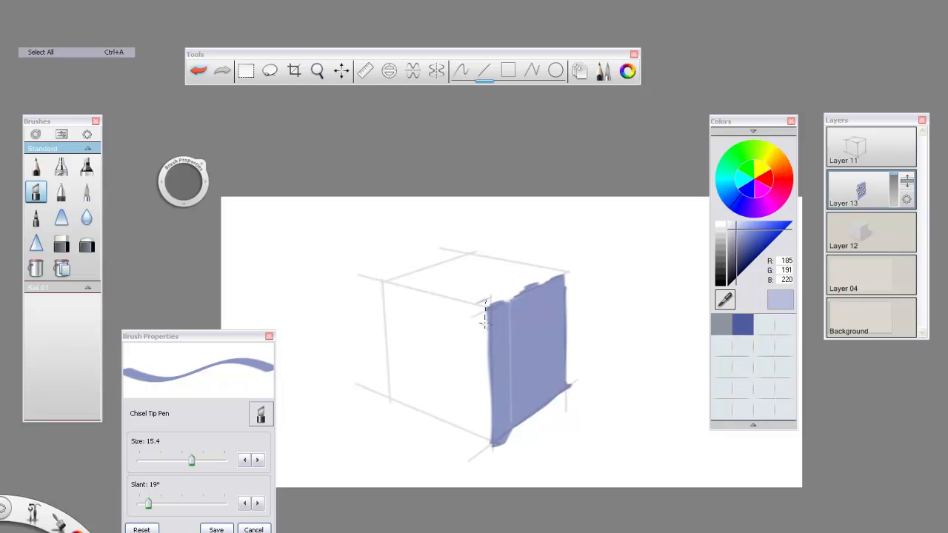
left_click_drag(483, 430, 483, 445)
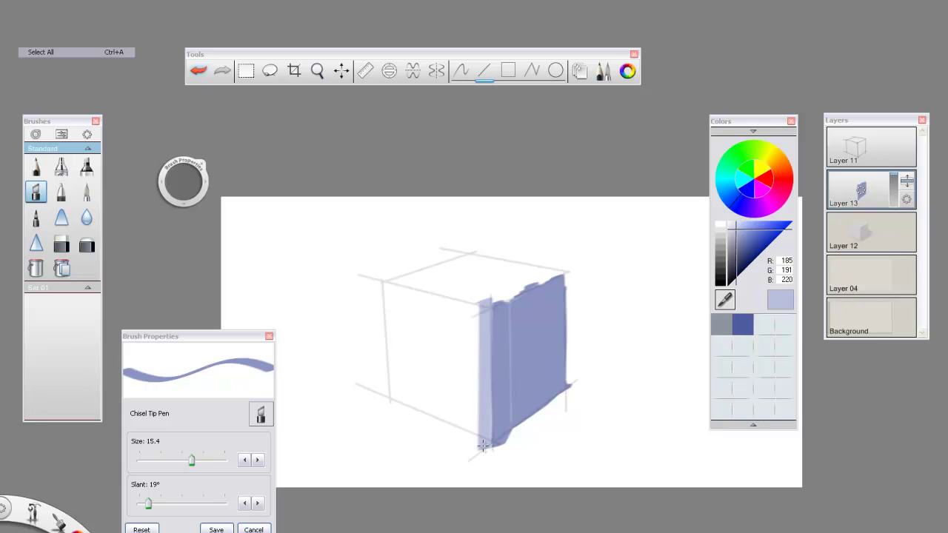
left_click(460, 70)
mouse_move(455, 303)
left_mouse_down()
mouse_move(469, 403)
mouse_move(473, 319)
mouse_move(475, 369)
mouse_move(451, 323)
mouse_move(457, 404)
mouse_move(410, 292)
mouse_move(408, 350)
mouse_move(456, 304)
mouse_move(413, 289)
mouse_move(416, 347)
mouse_move(404, 392)
mouse_move(399, 335)
left_mouse_up()
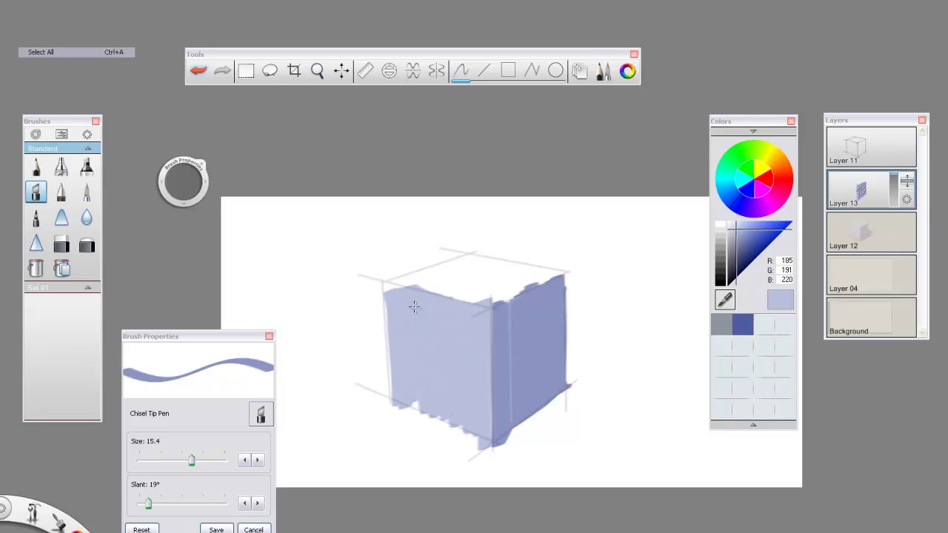
left_click(483, 71)
left_click_drag(393, 412, 398, 420)
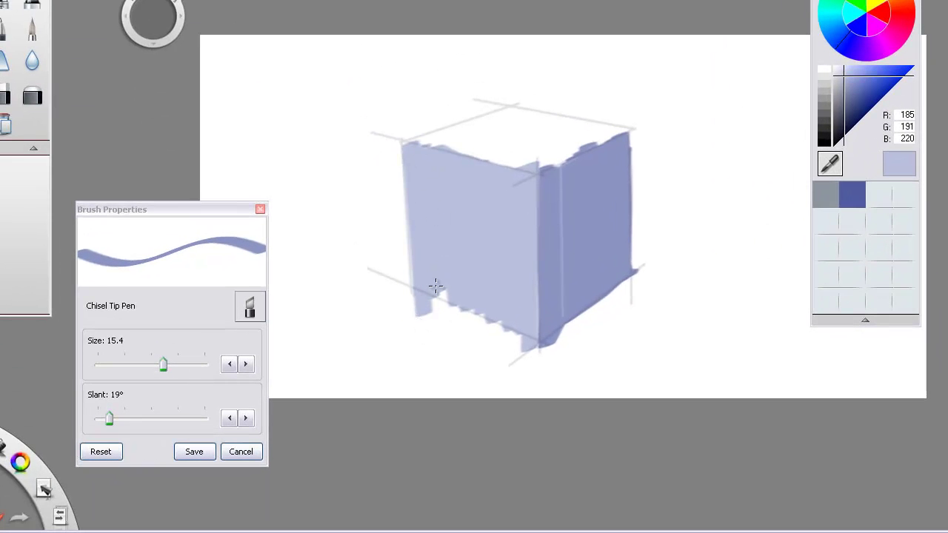
left_click_drag(435, 286, 438, 311)
Erase the paint that spills below the left face's bottom edge with the Hard Eraser at size 13.1
key("e")
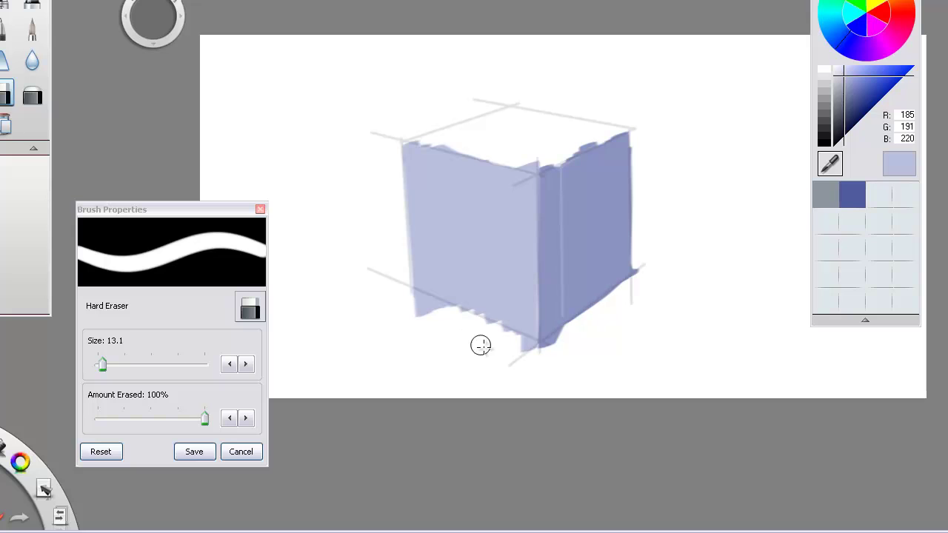
left_click_drag(363, 278, 362, 278)
left_click_drag(564, 375, 368, 277)
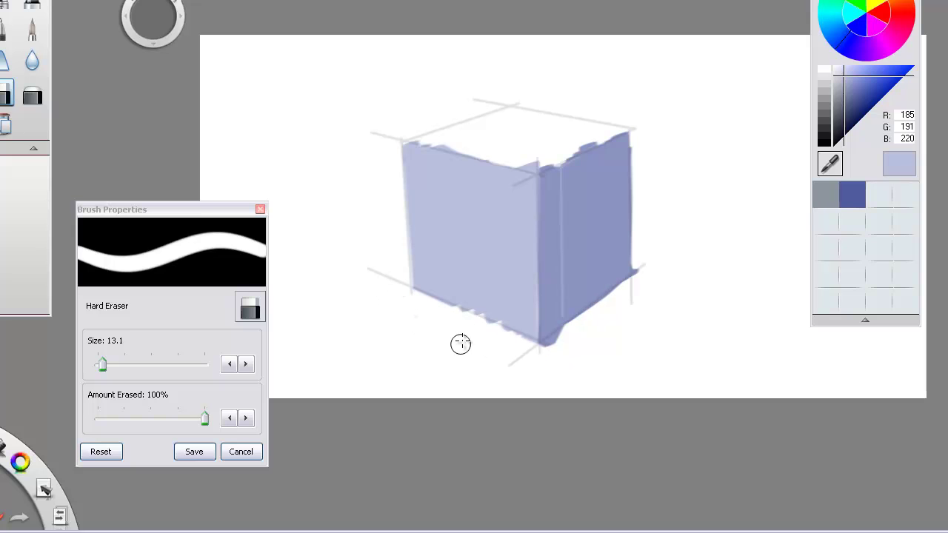
Fill the small gaps along the left face's bottom edge freehand with the Ballpoint Pen at size 3.5
scroll(404, 523, "up", 3)
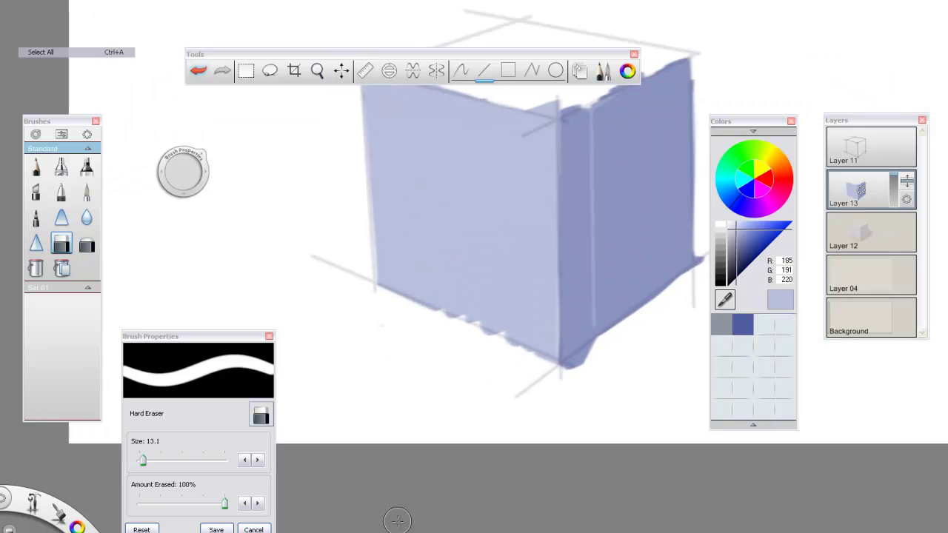
left_click(60, 193)
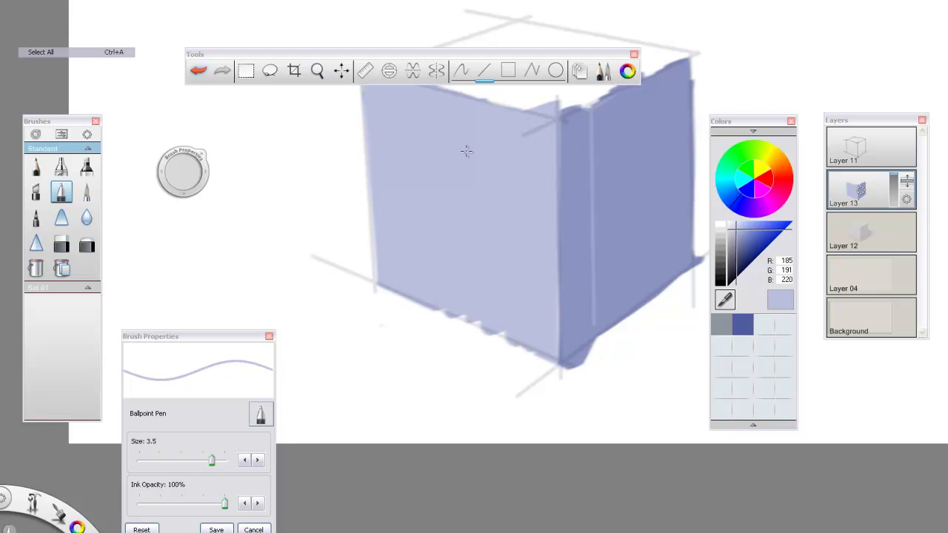
left_click(461, 71)
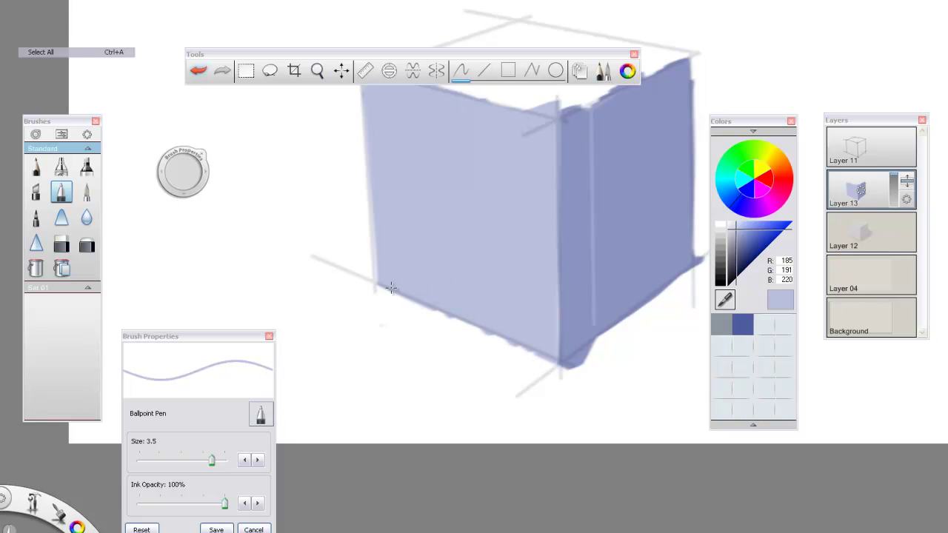
Erase the ragged paint above the upper edges of both side faces with the Hard Eraser
key("space")
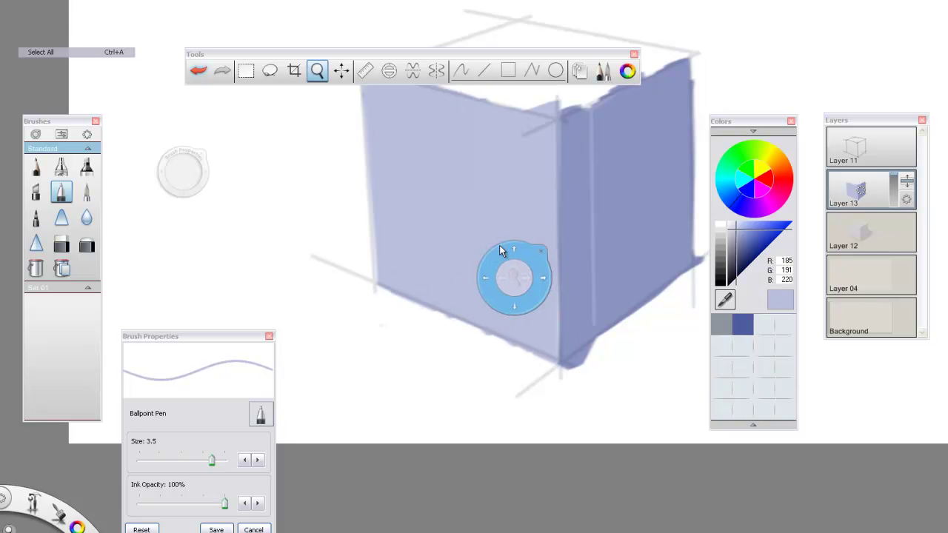
mouse_move(500, 250)
left_mouse_down()
mouse_move(504, 360)
mouse_move(493, 449)
left_mouse_up()
left_click(61, 245)
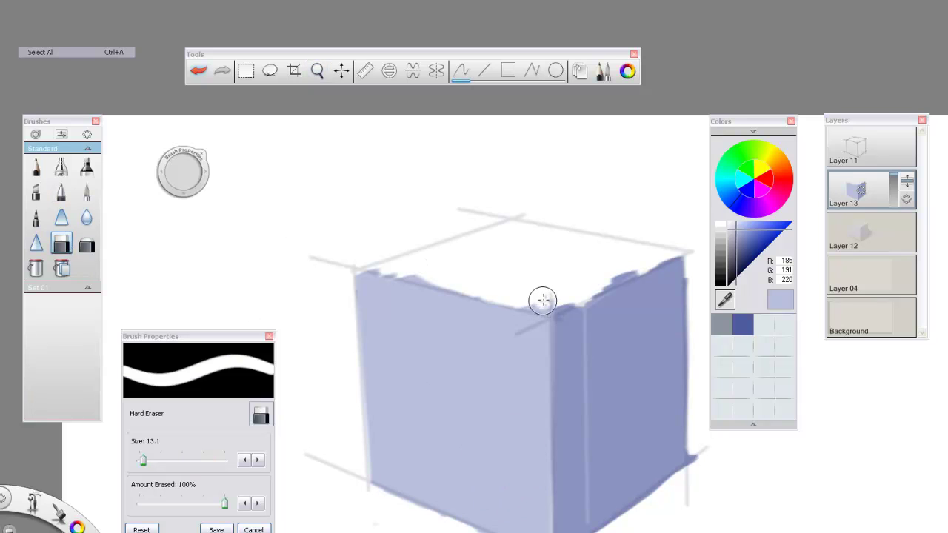
mouse_move(356, 249)
left_mouse_down()
mouse_move(548, 305)
mouse_move(505, 293)
mouse_move(566, 286)
mouse_move(555, 297)
mouse_move(626, 262)
mouse_move(554, 306)
mouse_move(673, 246)
left_mouse_up()
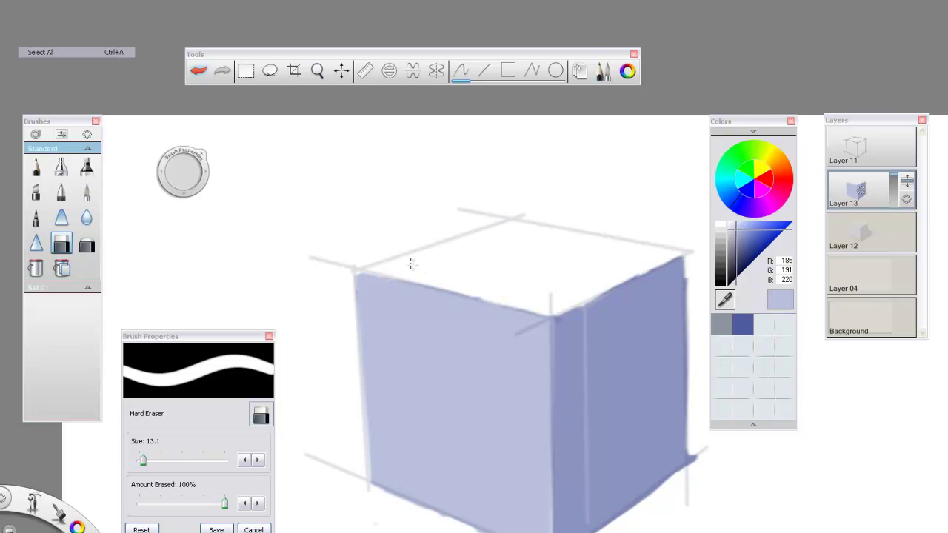
Add a layer beneath Layer 13 and paint the cube's top face pale blue (223, 226, 241) with the Marker at size 22.5
mouse_move(860, 191)
left_mouse_down()
mouse_move(892, 180)
mouse_move(897, 224)
left_mouse_up()
left_click(729, 192)
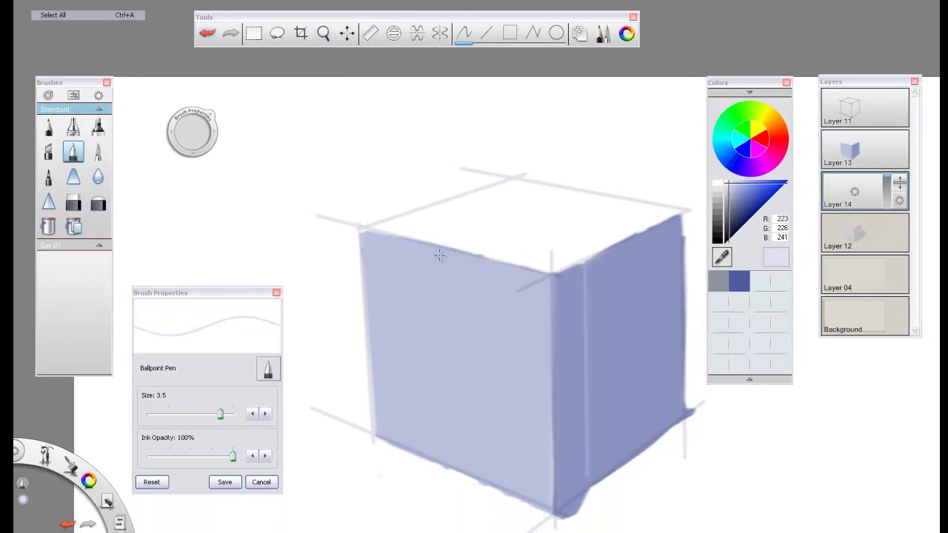
left_click(98, 127)
left_click_drag(151, 457, 162, 458)
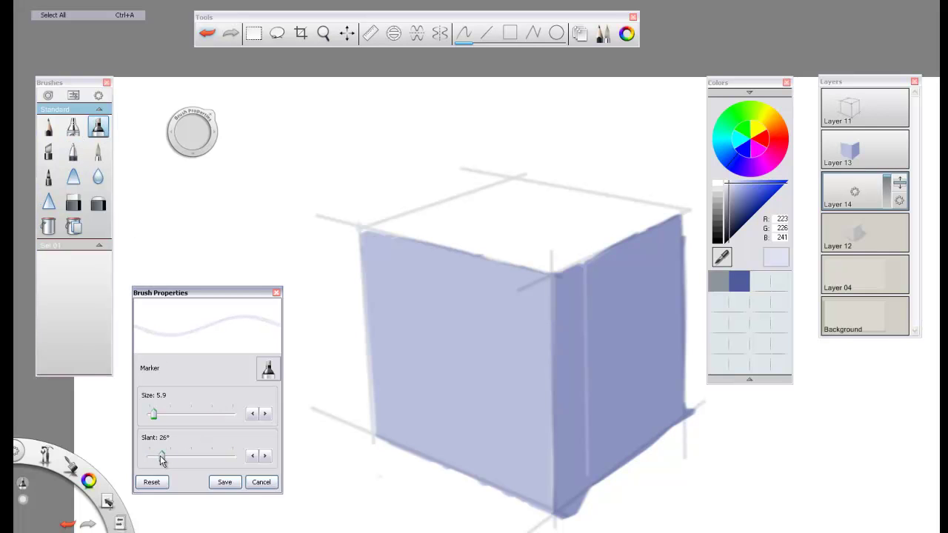
mouse_move(193, 134)
left_mouse_down()
mouse_move(139, 63)
mouse_move(164, 54)
mouse_move(171, 69)
left_mouse_up()
mouse_move(392, 225)
left_mouse_down()
mouse_move(520, 250)
mouse_move(538, 245)
mouse_move(506, 227)
mouse_move(586, 236)
mouse_move(539, 217)
mouse_move(543, 210)
mouse_move(688, 229)
mouse_move(534, 197)
mouse_move(499, 199)
mouse_move(433, 235)
mouse_move(497, 213)
left_mouse_up()
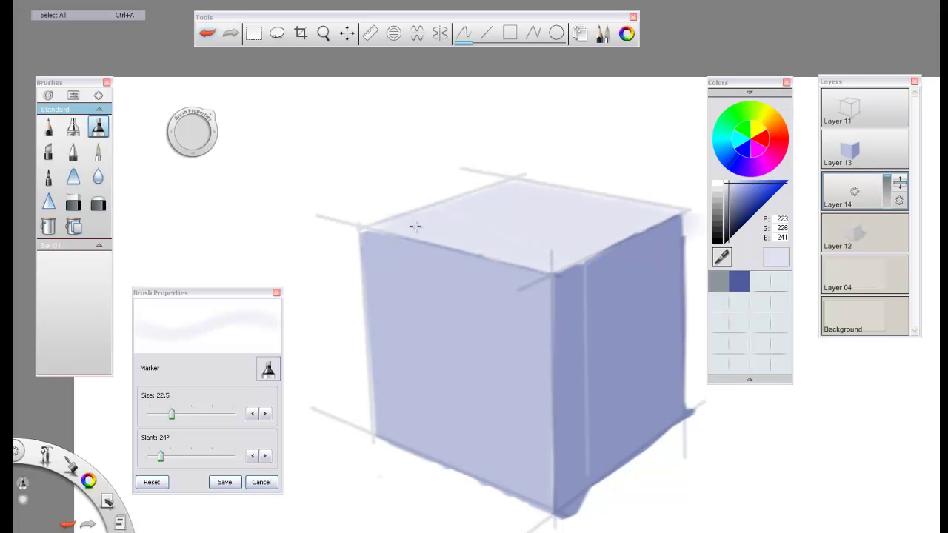
Hide Layer 13 to inspect the top face's paint underneath, and show the layer again
left_click(851, 153)
left_click_drag(853, 151, 865, 177)
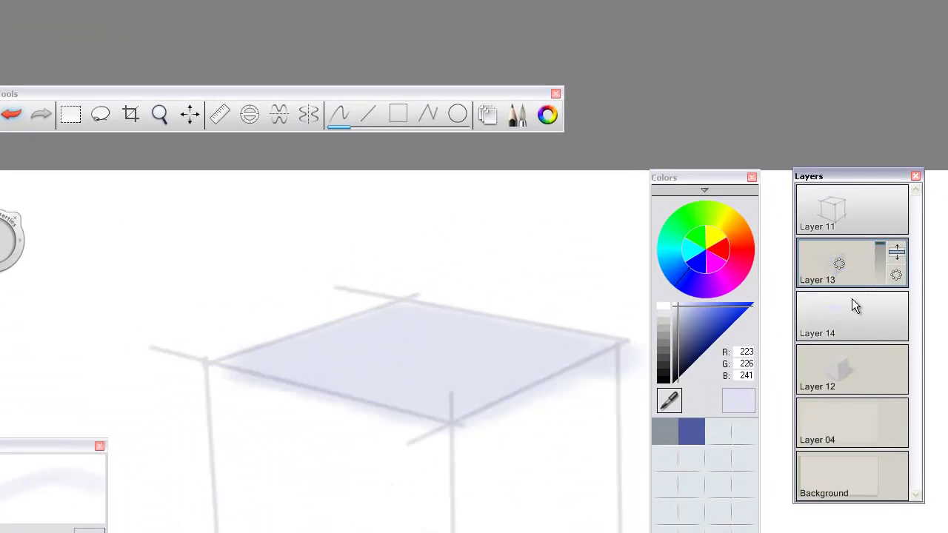
left_click_drag(840, 265, 798, 268)
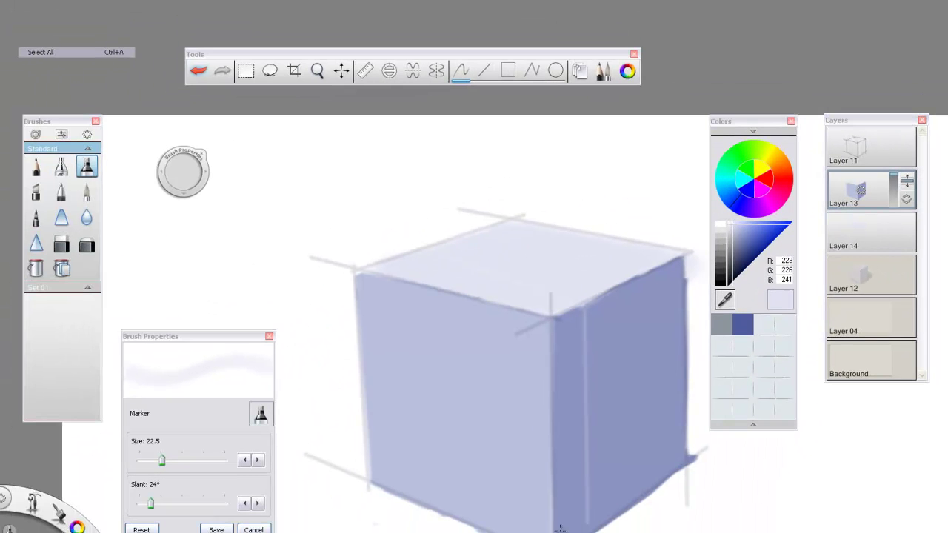
Sample the right face's blue (139, 147, 192) and hide the line sketch on Layer 11
left_click(591, 346, "alt")
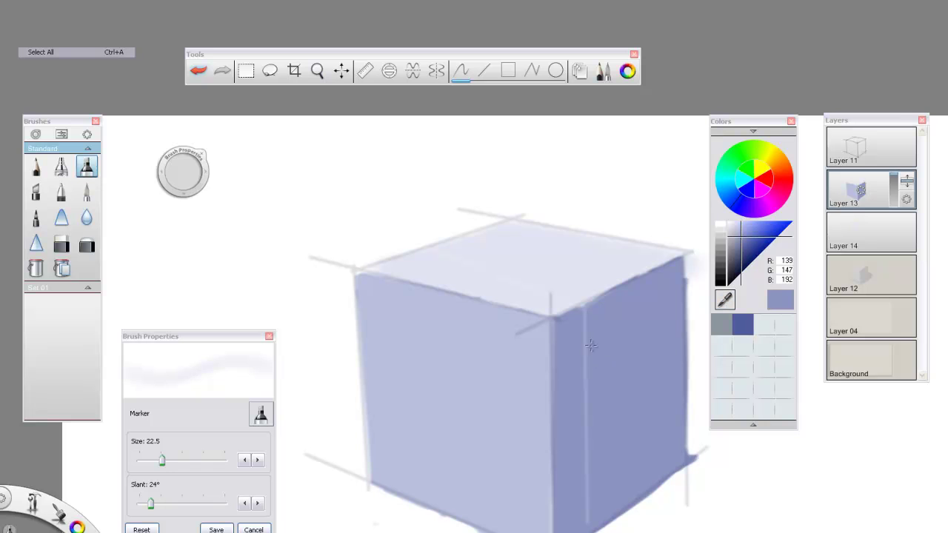
left_click(852, 147)
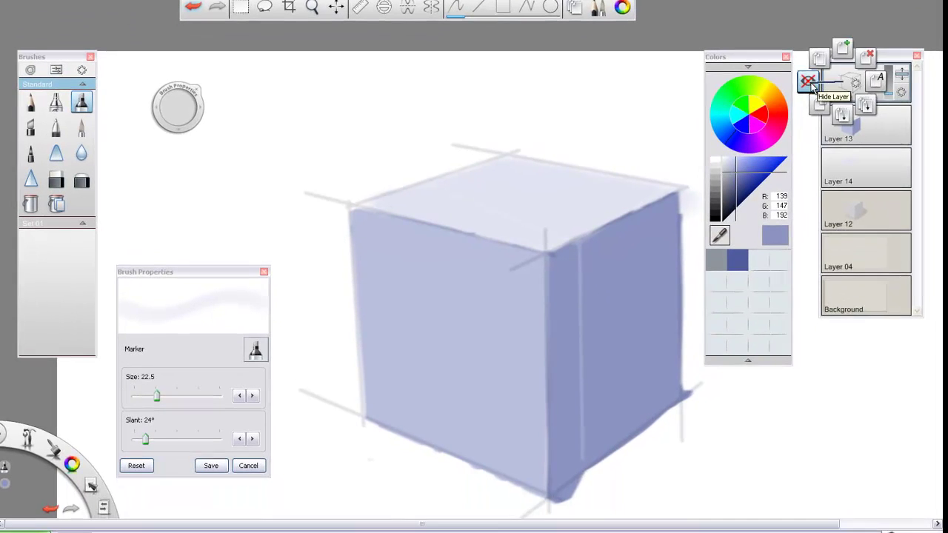
left_click(813, 87)
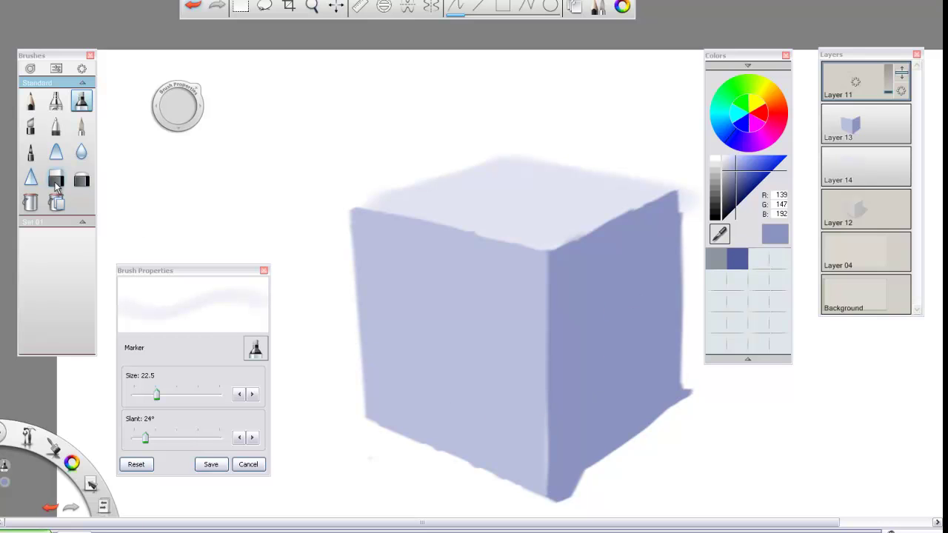
Choose the Hard Eraser and merge Layer 13 down into Layer 14
left_click(56, 181)
left_click(852, 124)
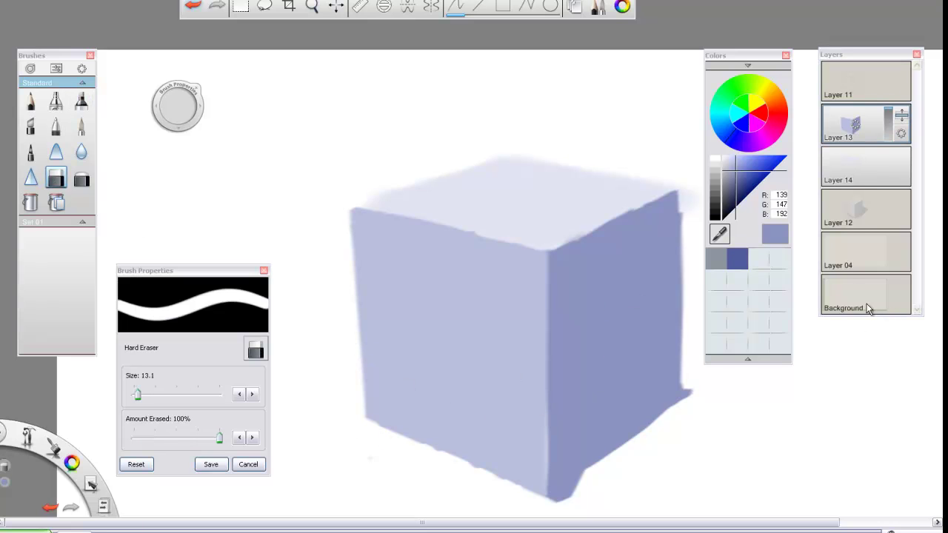
left_click(854, 171)
left_click_drag(851, 126, 852, 158)
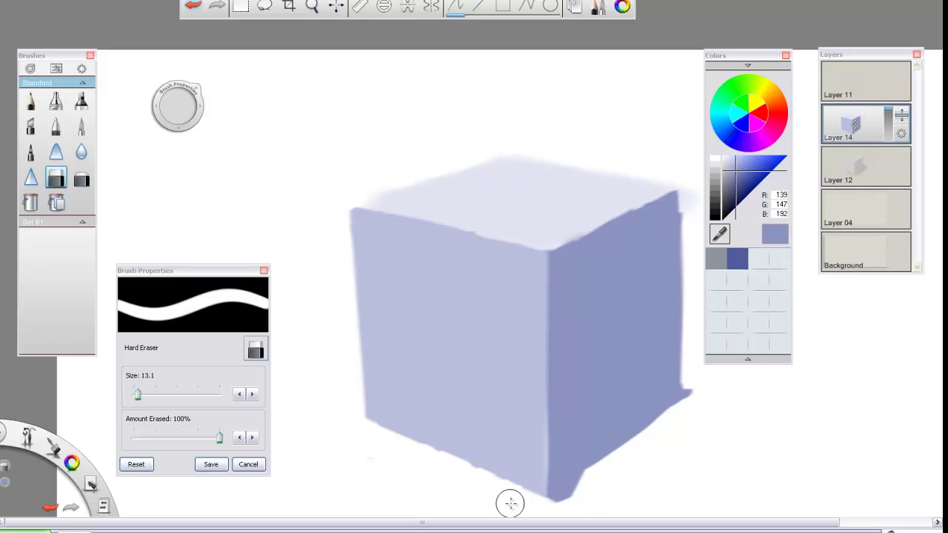
Trim the cube's lower-left, left, right and upper outer edges with straight Hard Eraser strokes at size 13.1
left_click(480, 7)
left_click_drag(541, 508, 263, 397)
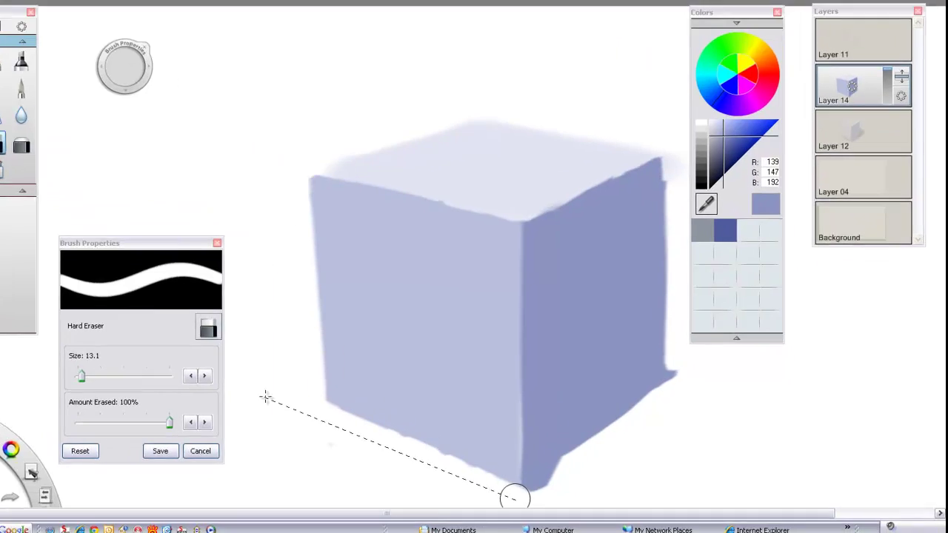
mouse_move(509, 496)
left_mouse_down()
mouse_move(264, 387)
mouse_move(284, 408)
left_mouse_up()
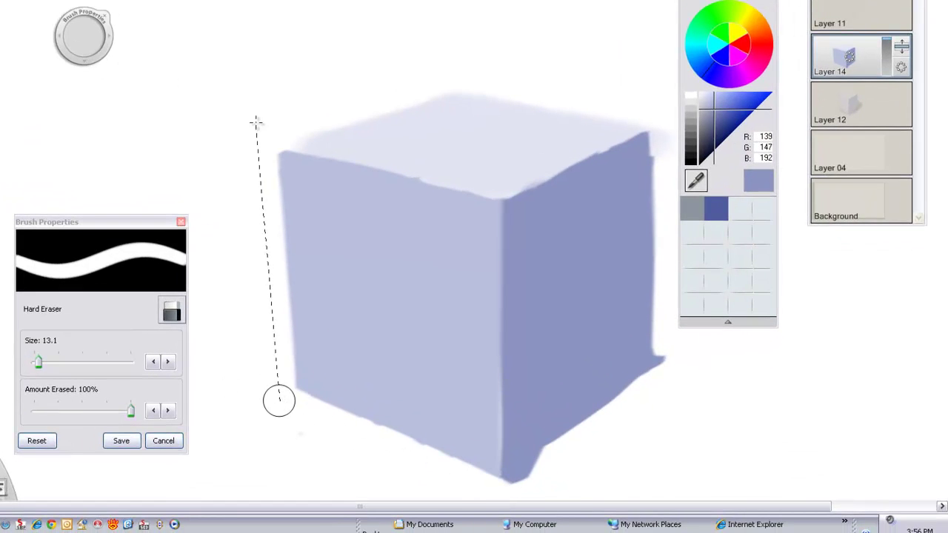
left_click_drag(257, 105, 257, 108)
left_click_drag(671, 381, 672, 81)
left_click_drag(658, 412, 660, 68)
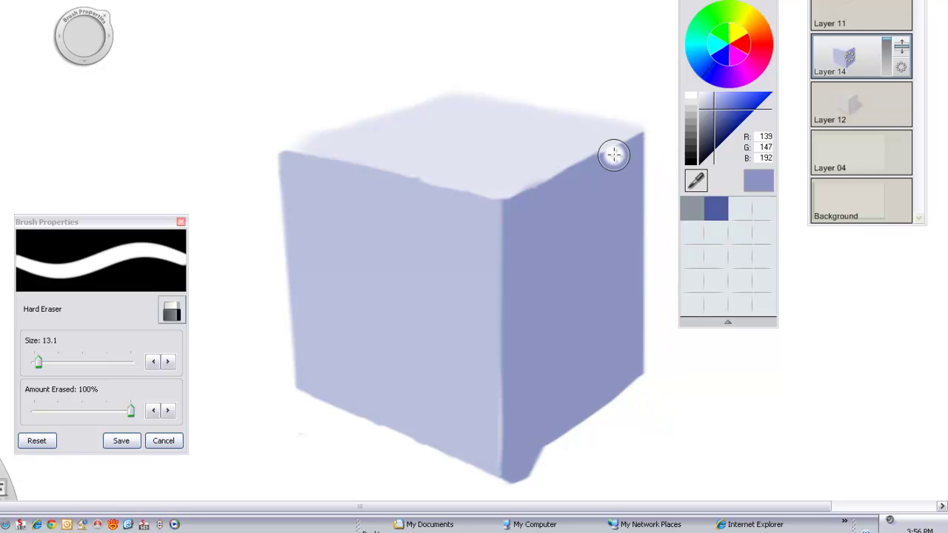
left_click_drag(661, 117, 394, 68)
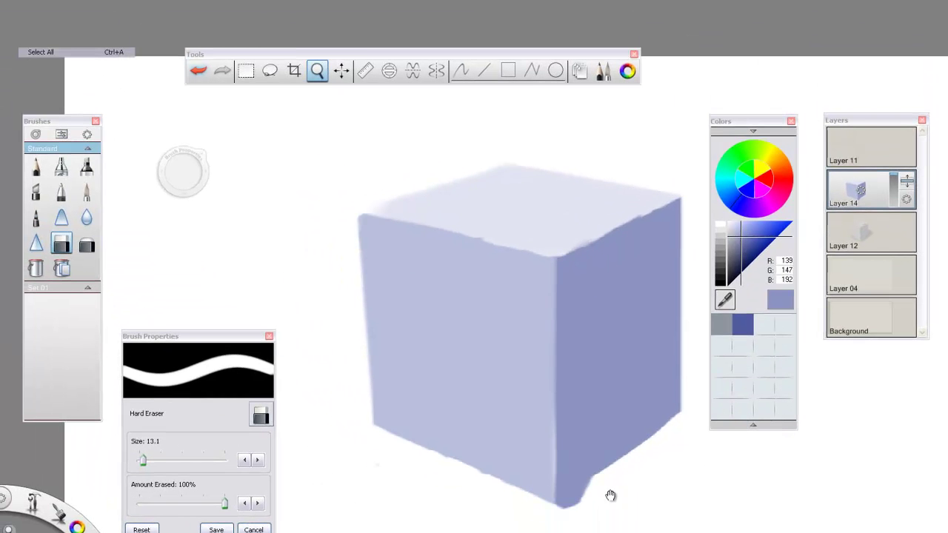
Erase the overhanging paint along the lower-right edge in a straight line and retrim the lower-left and left edges
left_click_drag(660, 414, 542, 531)
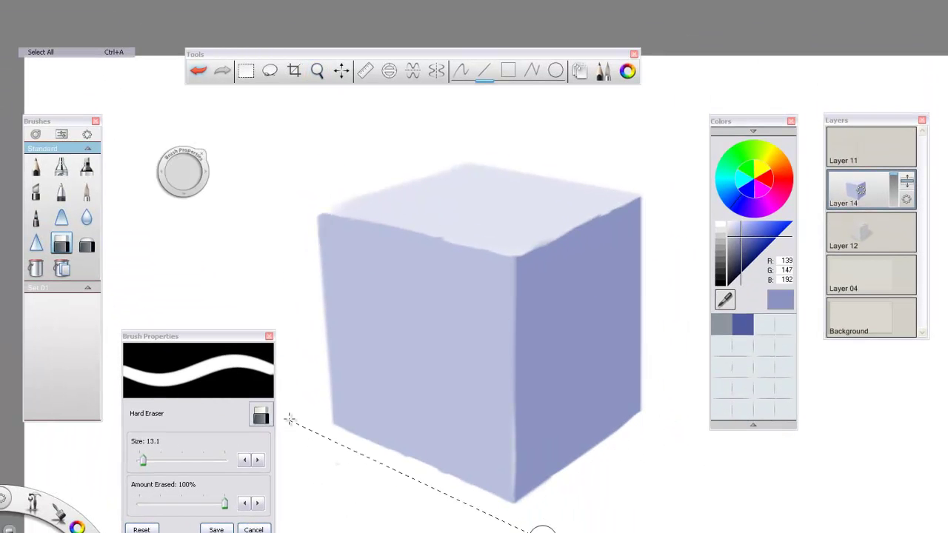
left_click_drag(290, 419, 289, 419)
mouse_move(525, 518)
left_mouse_down()
mouse_move(309, 426)
mouse_move(303, 180)
left_mouse_up()
left_click_drag(322, 433, 308, 184)
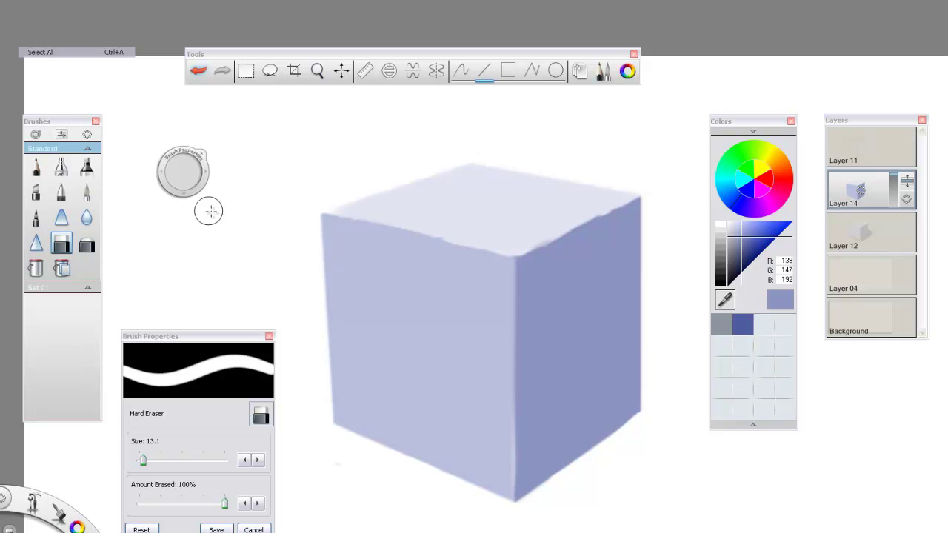
Add a layer above Layer 14 and set up the Ballpoint Pen at size 3.8
left_click_drag(861, 191, 858, 165)
left_click(61, 193)
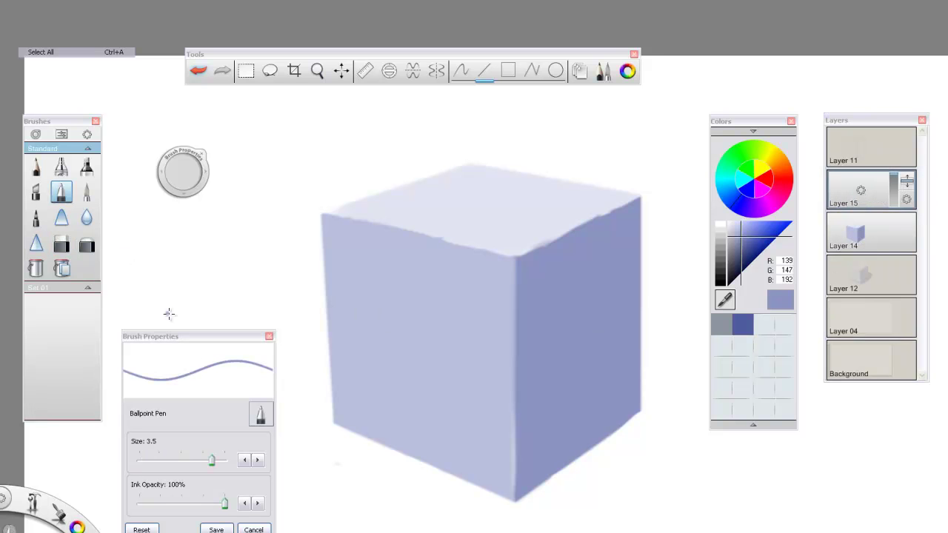
left_click_drag(211, 461, 220, 461)
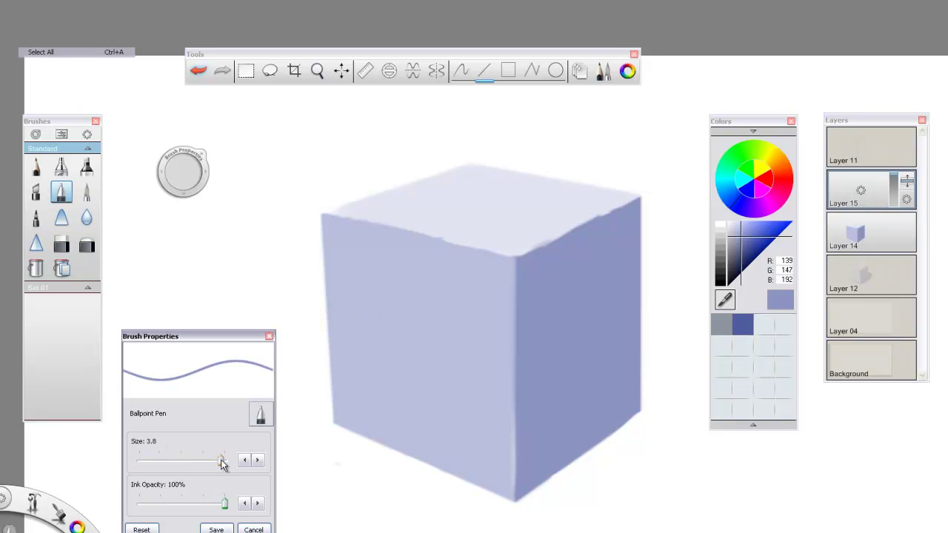
Draw straight highlight lines in near-white blue (239, 240, 248) along the three edges meeting at the cube's front corner
left_click(740, 233)
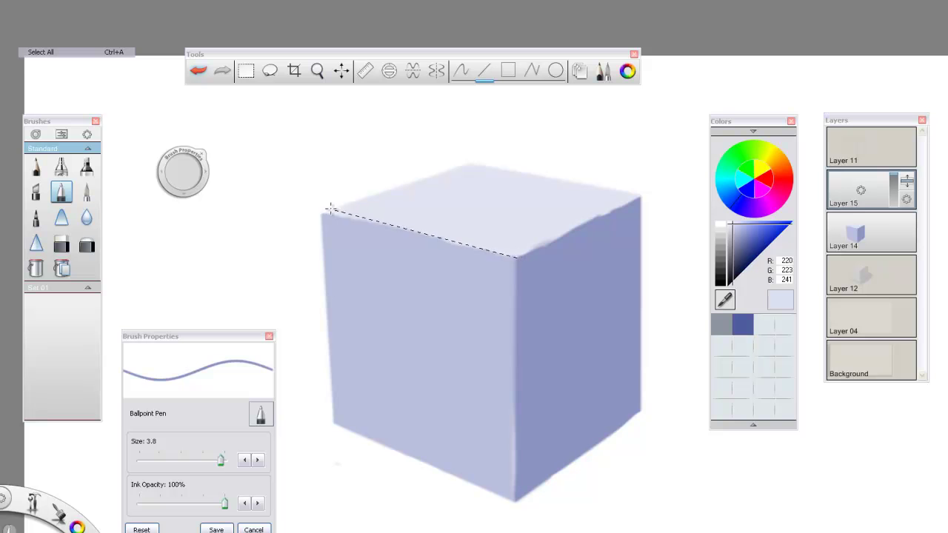
left_click(324, 212)
left_click(735, 226)
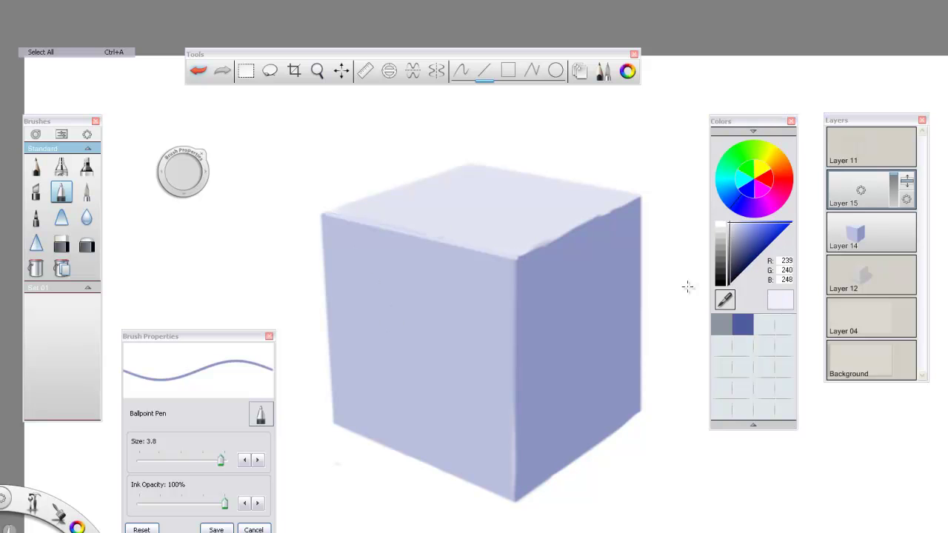
left_click_drag(489, 250, 325, 212)
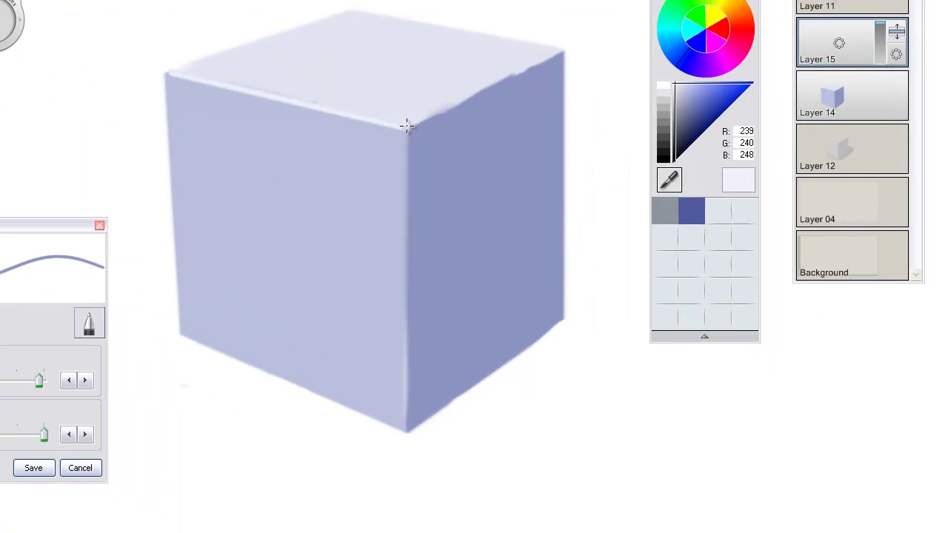
left_click_drag(411, 421, 410, 419)
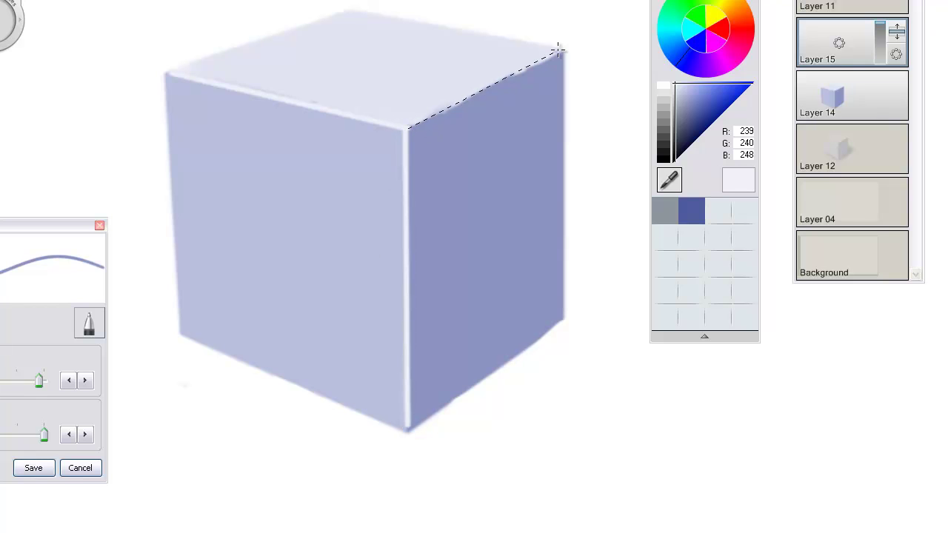
left_click_drag(560, 51, 562, 58)
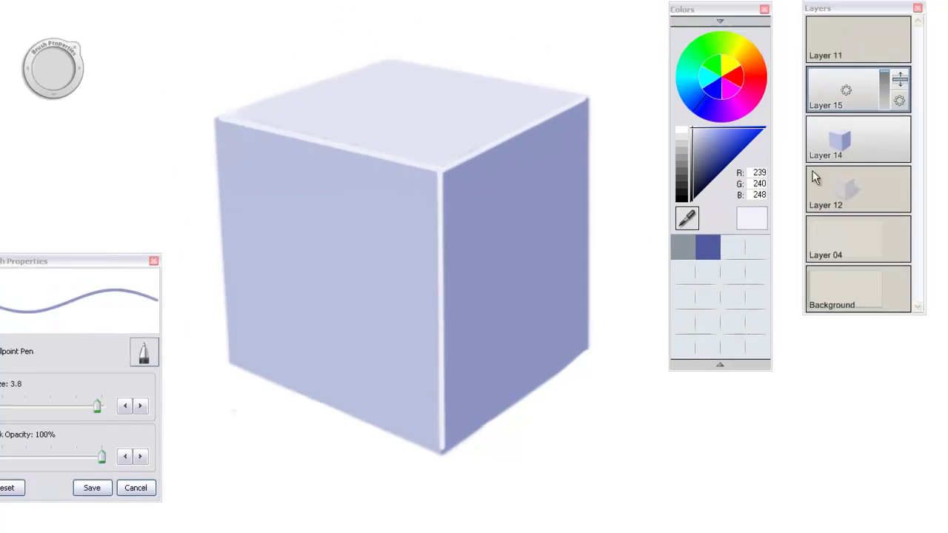
Add a layer above Layer 15 and dab white Airbrush highlights at size 12.6 on the front and left top corners
left_click(823, 101)
left_click(59, 52)
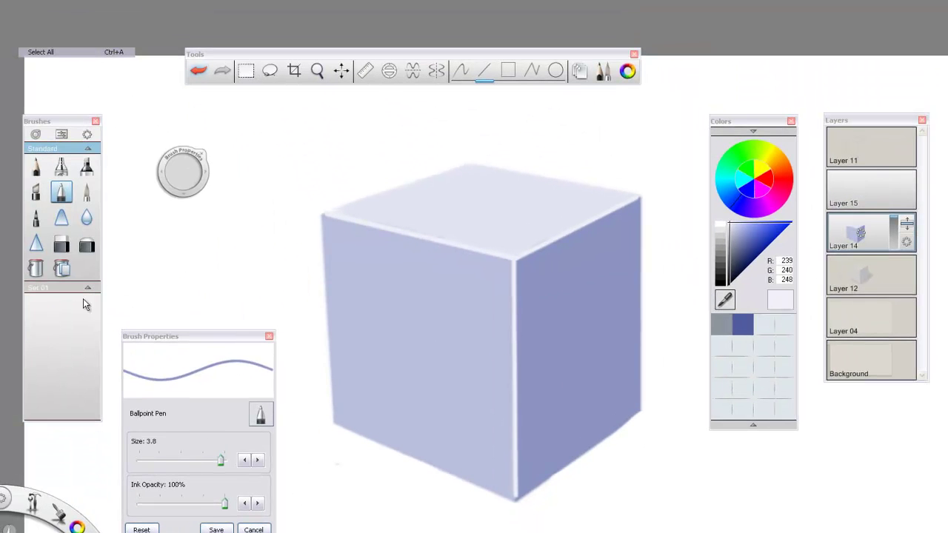
left_click(61, 167)
left_click(859, 190)
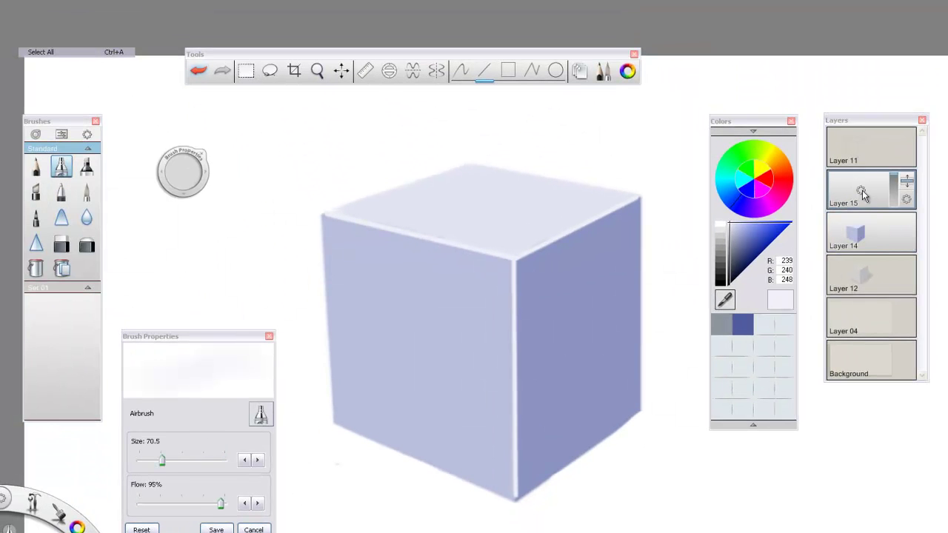
left_click_drag(861, 191, 852, 237)
left_click(511, 257)
key("ctrl+z")
left_click_drag(185, 176, 212, 263)
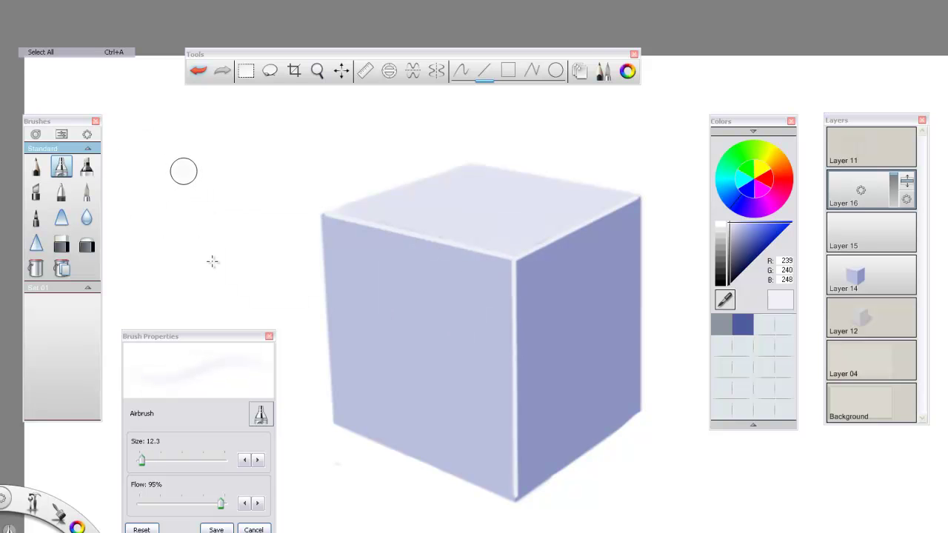
left_click(508, 259, "alt")
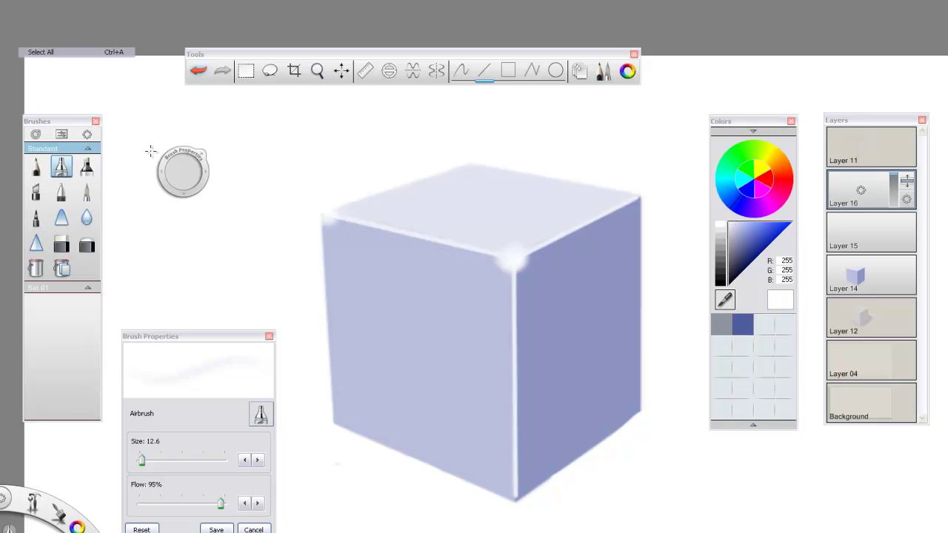
Add a layer beneath Layer 14 and choose a very dark blue (21, 25, 51) for the shadow
left_click(859, 316)
left_click(861, 318)
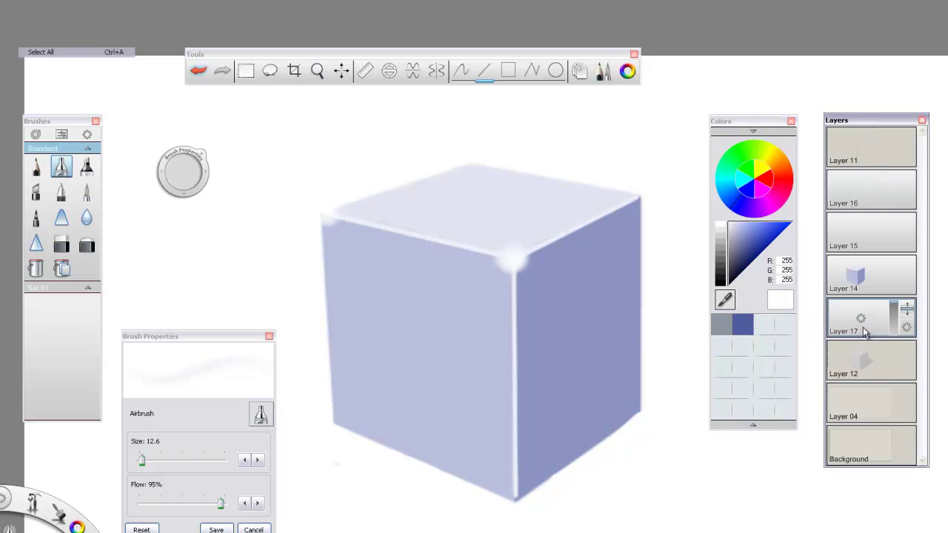
key("alt")
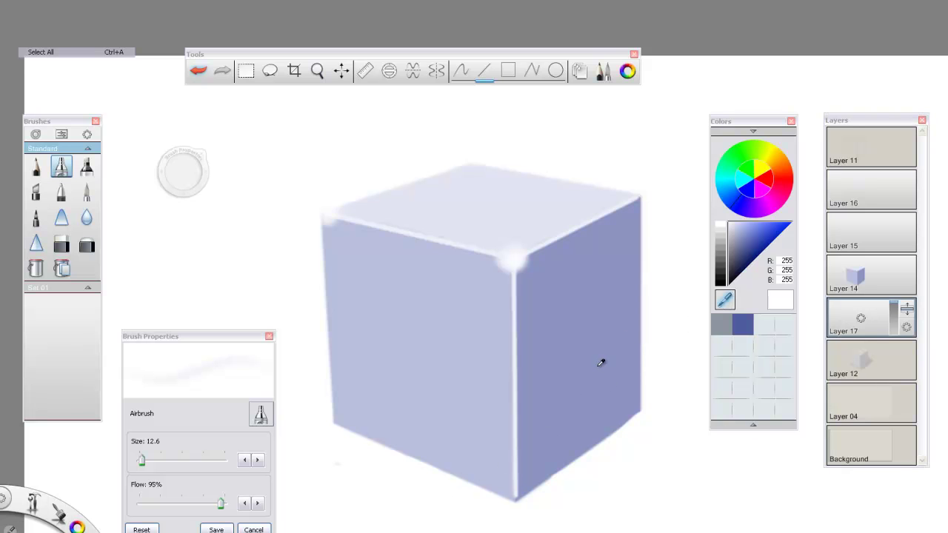
left_click(744, 273)
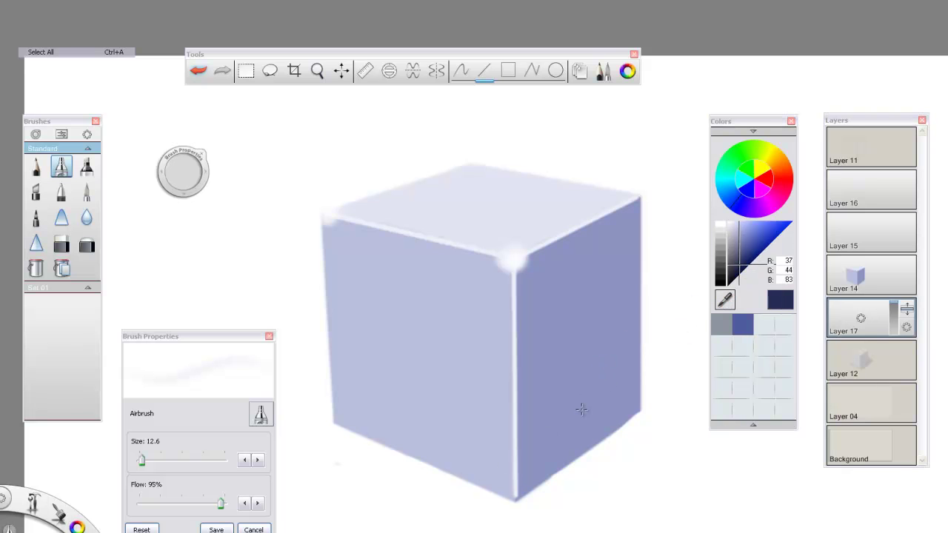
left_click(726, 301)
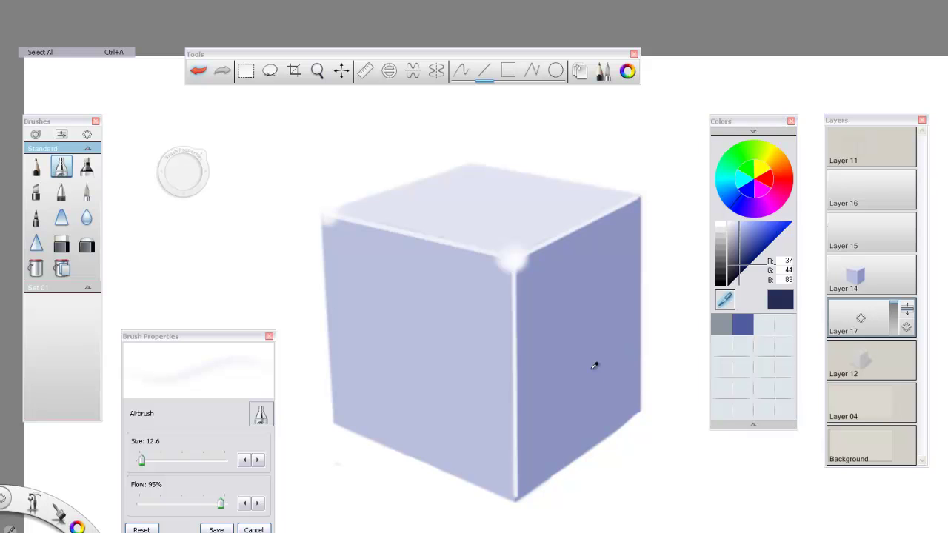
left_click(735, 273)
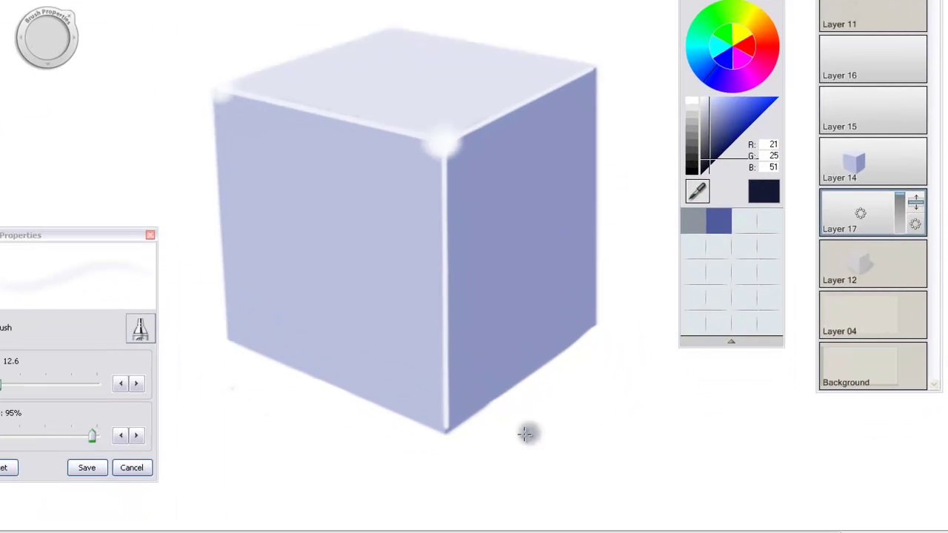
Airbrush a dark contact shadow along the cube's two bottom edges, enlarging the brush to size 21.2
left_click_drag(530, 494, 643, 409)
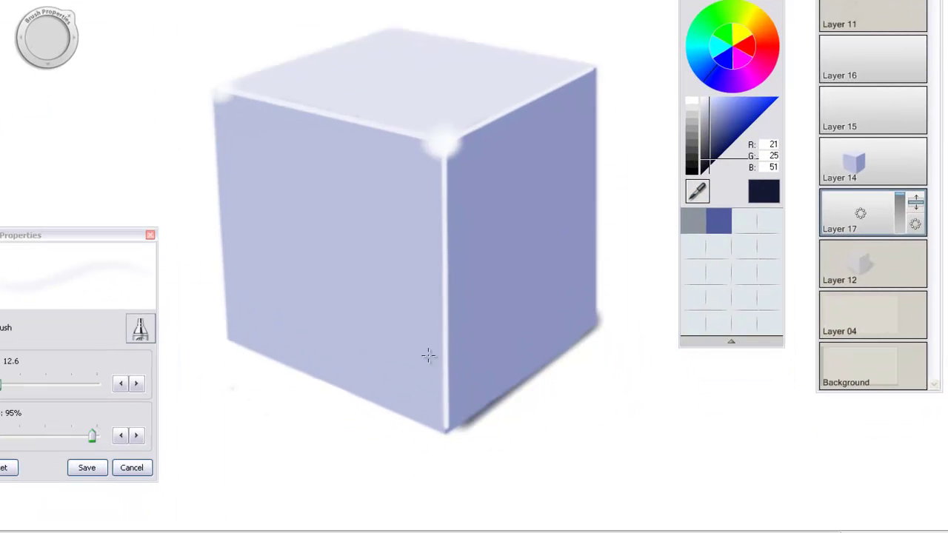
left_click_drag(48, 44, 59, 13)
left_click_drag(471, 425, 611, 321)
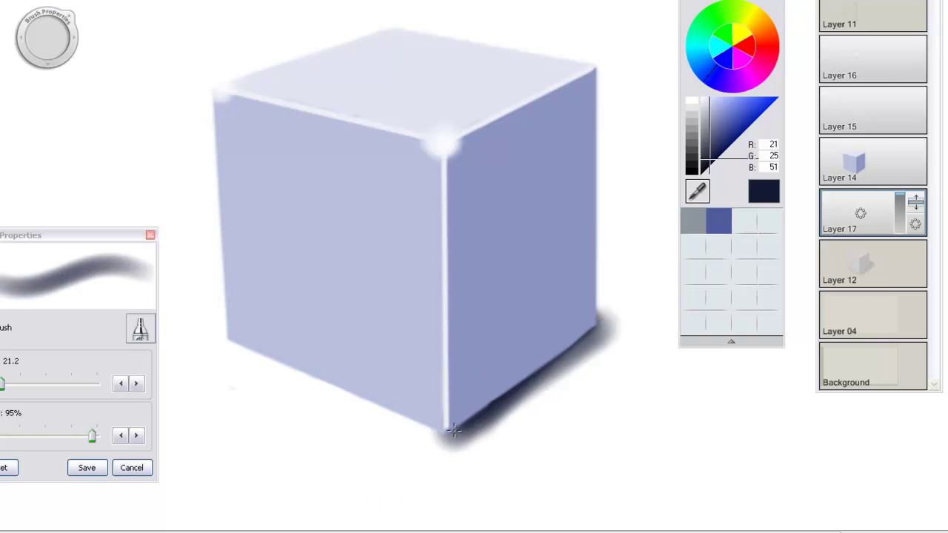
left_click_drag(246, 341, 241, 344)
Extend the shadow outward from the right face's bottom edge into a solid dark cast shadow
left_click_drag(475, 432, 629, 311)
mouse_move(570, 342)
left_mouse_down()
mouse_move(611, 307)
mouse_move(626, 310)
left_mouse_up()
left_click_drag(535, 284, 618, 302)
mouse_move(574, 306)
left_mouse_down()
mouse_move(646, 312)
mouse_move(512, 272)
left_mouse_up()
left_click_drag(655, 311, 482, 256)
left_click_drag(497, 437, 649, 308)
left_click_drag(495, 436, 505, 422)
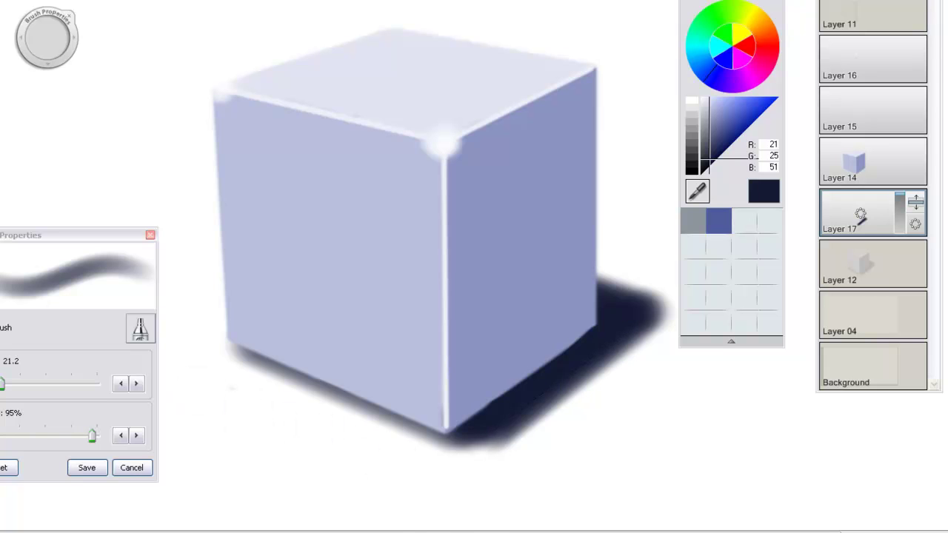
Thin and soften the shadow below the lower-left edge and front corner with the Soft Eraser, finishing at size 9.8
key("e")
left_click_drag(46, 46, 67, 142)
mouse_move(499, 465)
left_mouse_down()
mouse_move(519, 457)
mouse_move(368, 460)
left_mouse_up()
left_click_drag(538, 454, 255, 454)
left_click_drag(560, 455, 225, 447)
left_click_drag(571, 454, 245, 442)
left_click_drag(552, 461, 167, 424)
left_click_drag(440, 463, 178, 350)
left_click_drag(450, 465, 256, 378)
mouse_move(454, 466)
left_mouse_down()
mouse_move(189, 363)
mouse_move(208, 349)
mouse_move(300, 383)
mouse_move(196, 332)
left_mouse_up()
scroll(454, 499, "down", 7)
scroll(454, 499, "up", 8)
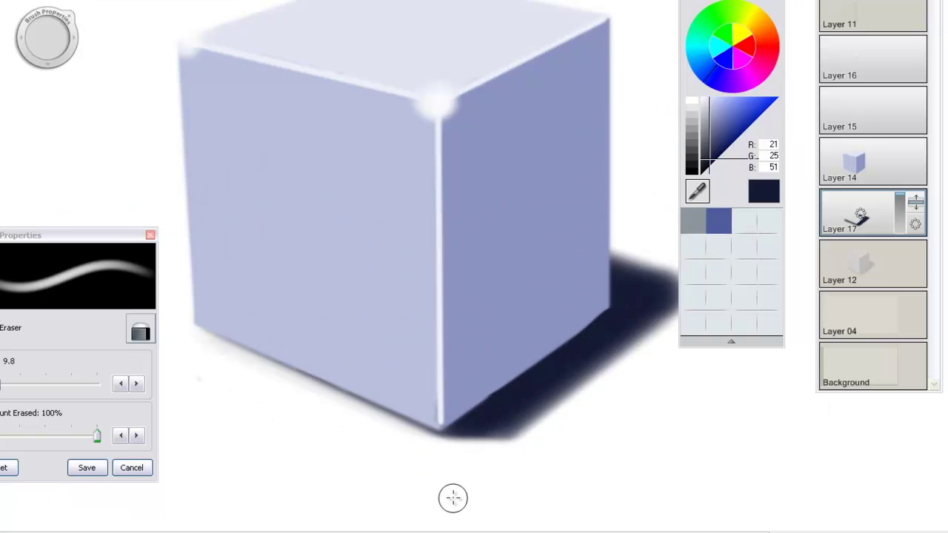
scroll(453, 498, "down", 2)
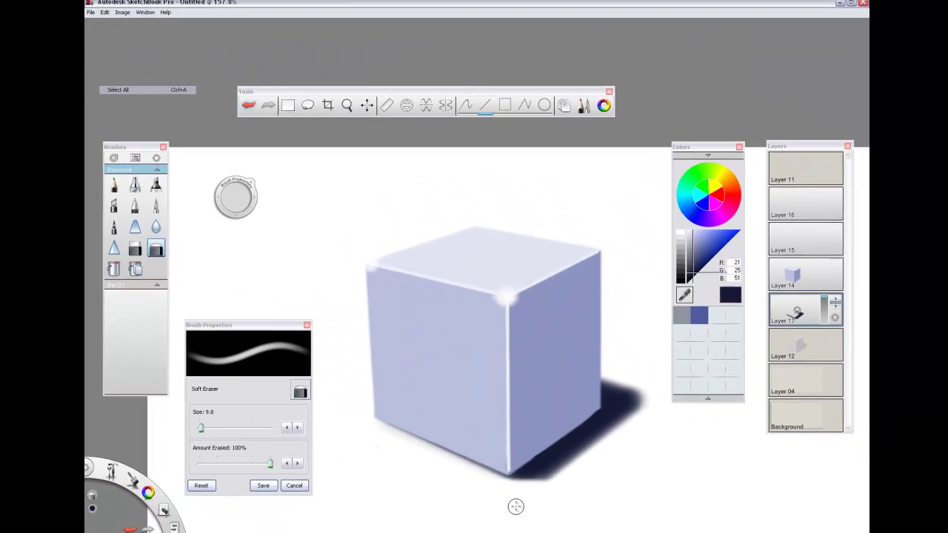